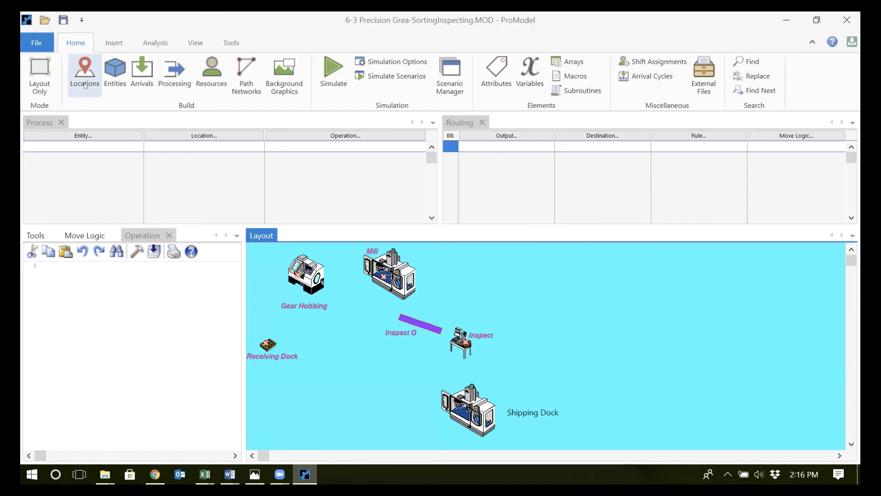
# Review the model's locations and check the Conveyor / Queue settings of the Inspect_Q location
pyautogui.click(85, 84)
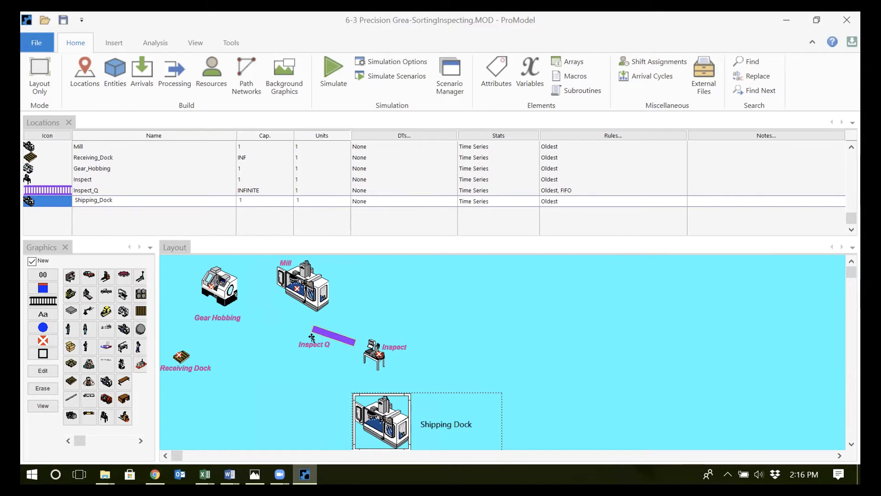
pyautogui.click(249, 187)
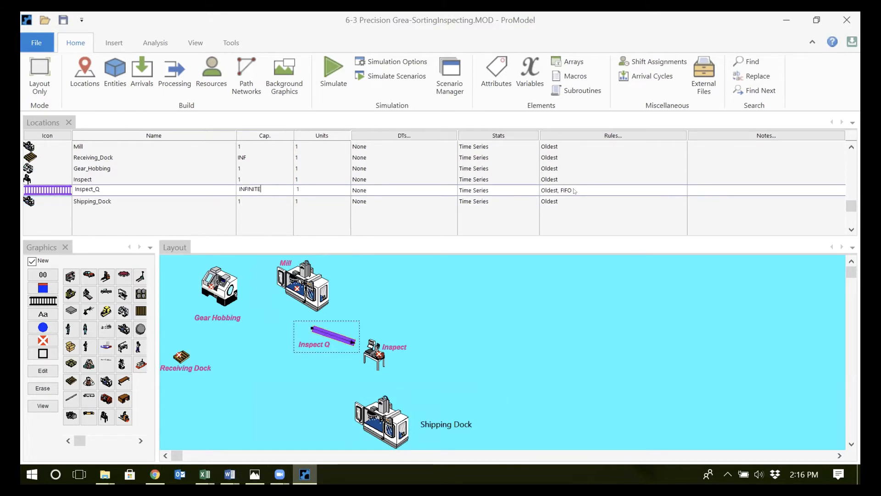
pyautogui.click(312, 320)
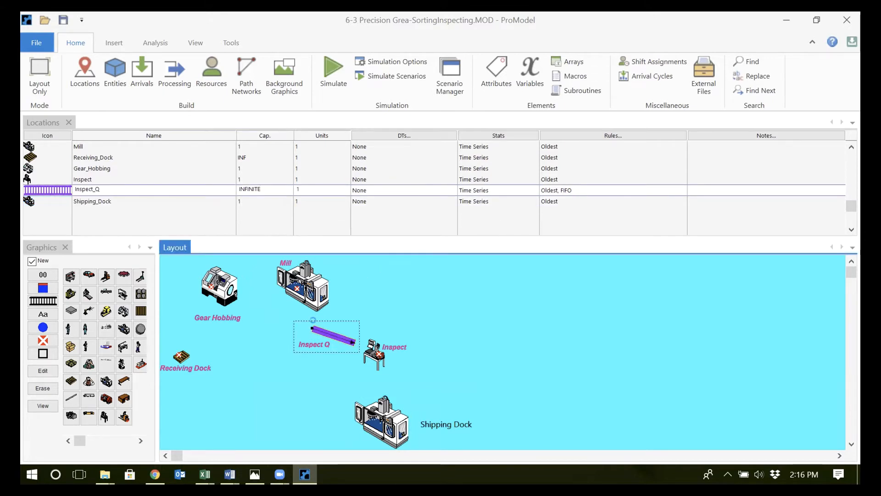
pyautogui.doubleClick(317, 330)
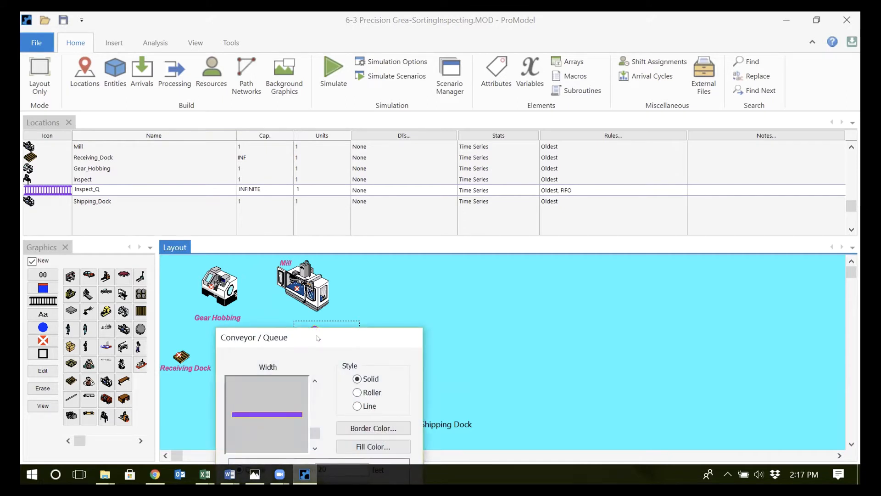
pyautogui.moveTo(317, 337); pyautogui.dragTo(468, 172)
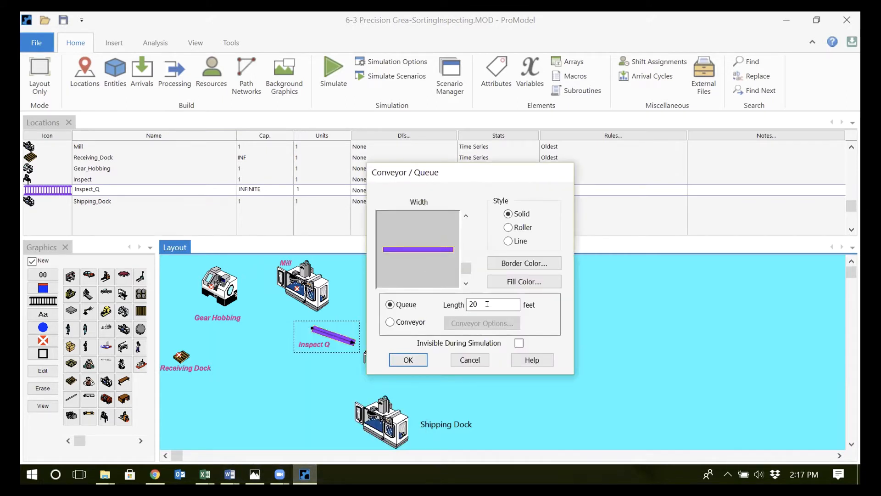
pyautogui.click(408, 360)
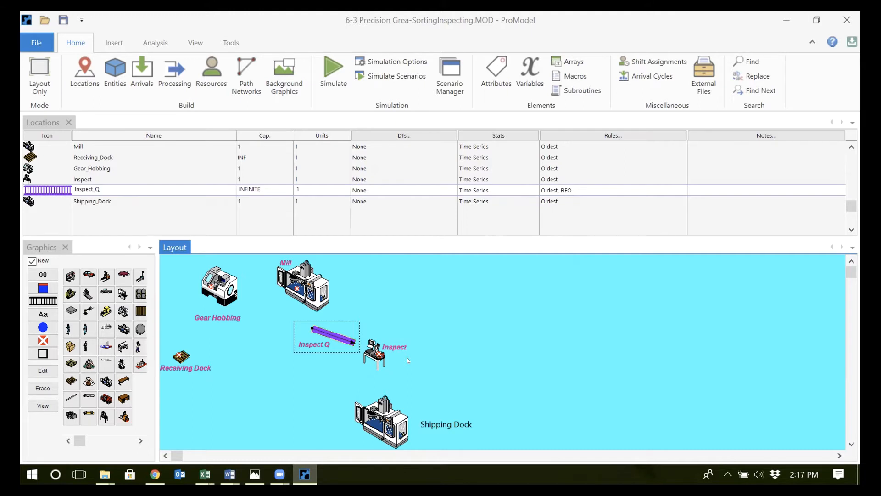
# Review the defined entities and the arrival records for Gear_A and Gear_B, including their arrival frequencies
pyautogui.click(102, 64)
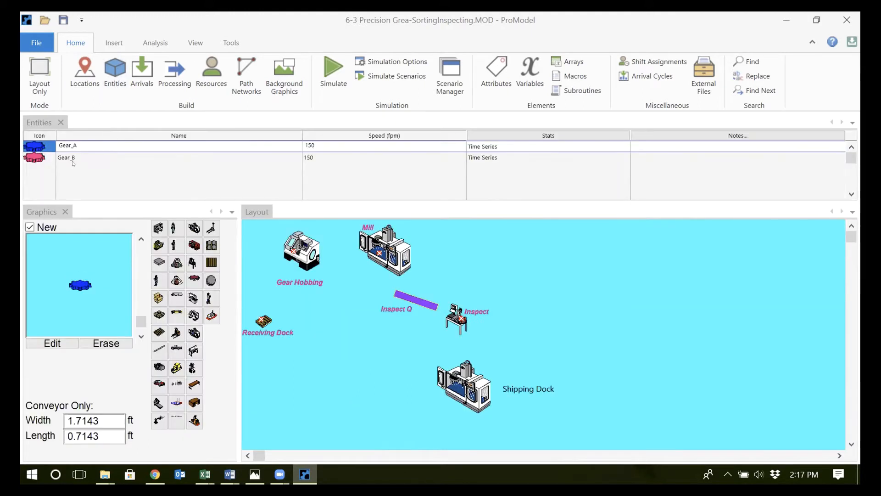
pyautogui.click(134, 90)
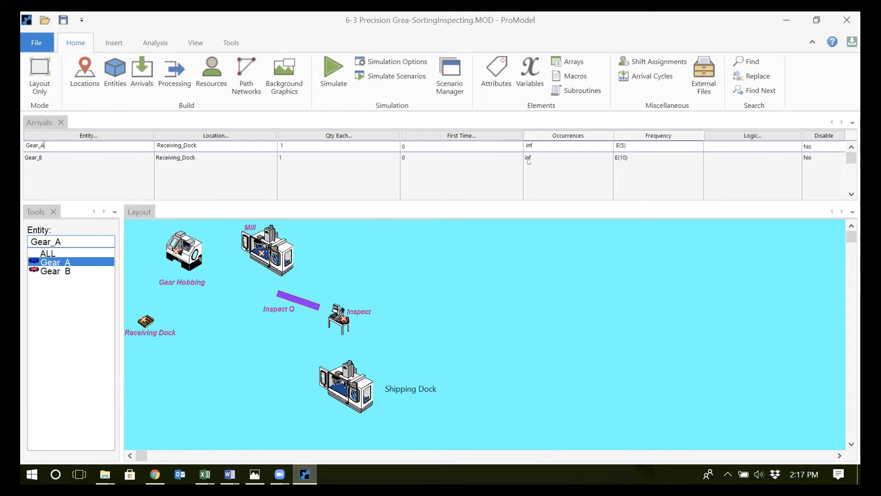
pyautogui.click(639, 163)
pyautogui.click(633, 151)
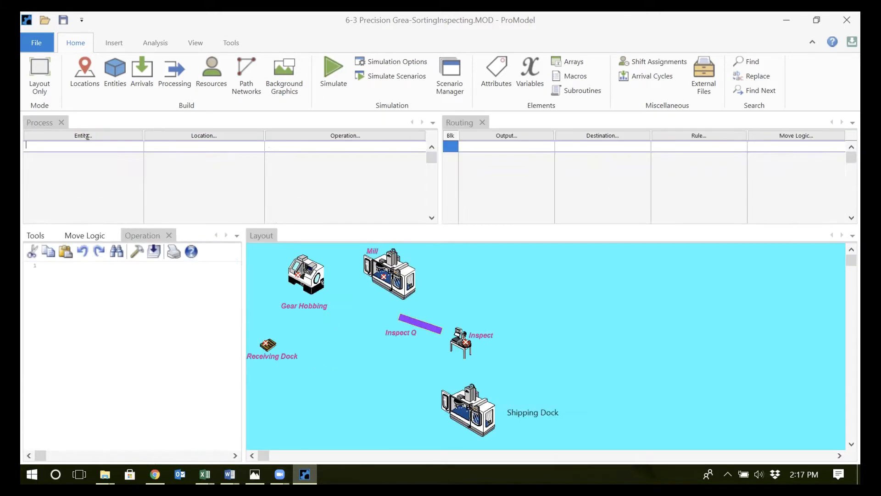
# Add a process record for Gear_A at Receiving_Dock that outputs Gear_A to the Gear_Hobbing destination
pyautogui.click(87, 137)
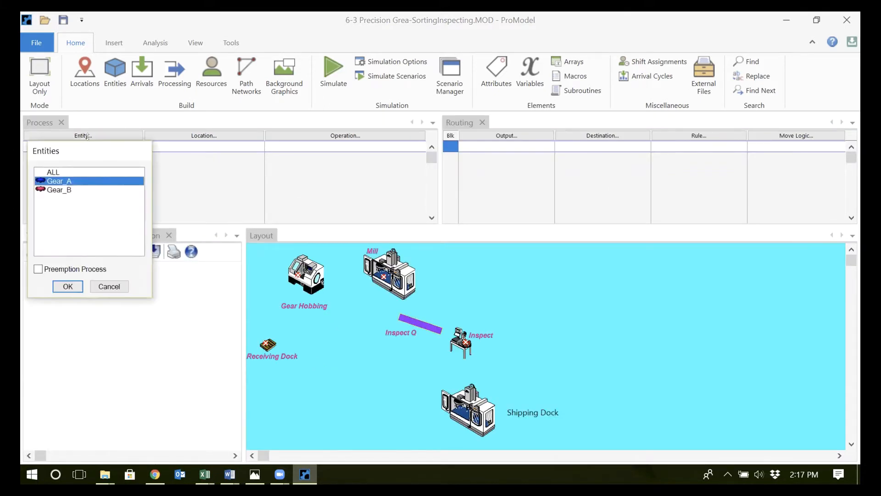
pyautogui.doubleClick(87, 181)
pyautogui.click(197, 136)
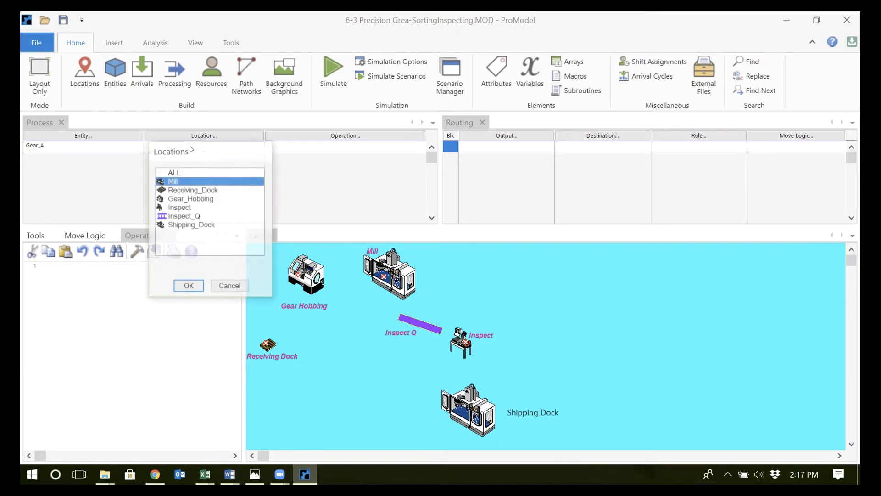
pyautogui.doubleClick(198, 190)
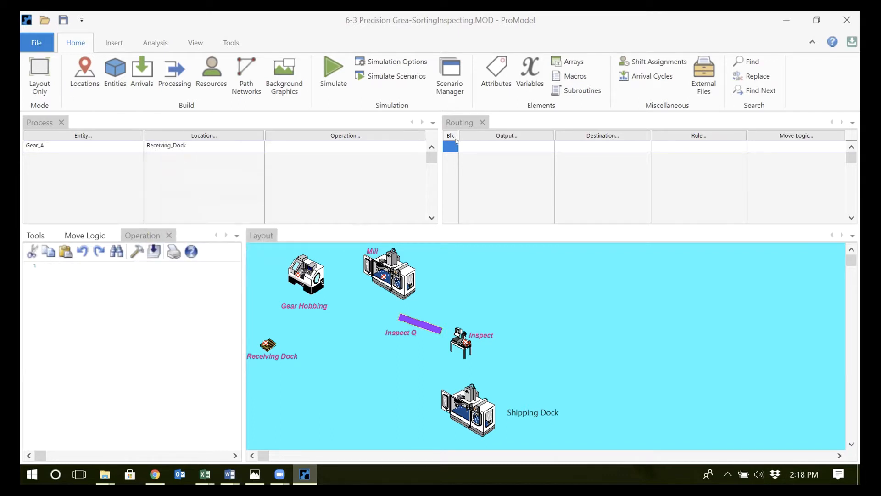
pyautogui.click(494, 138)
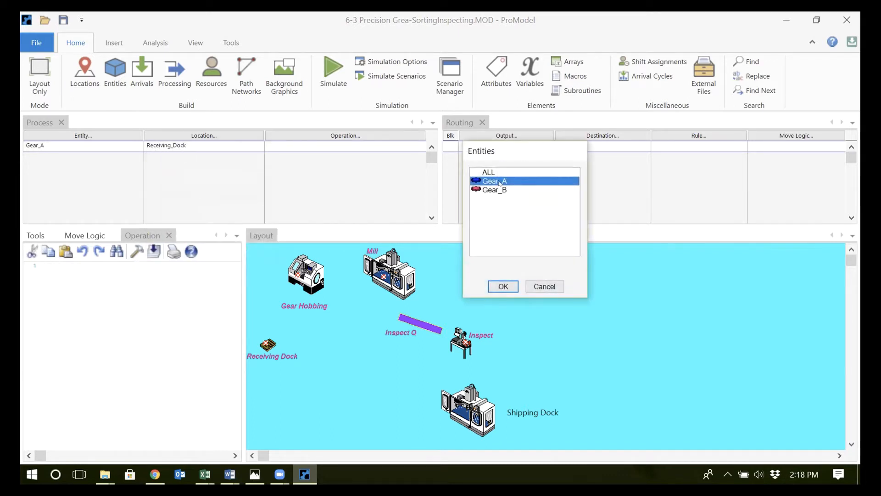
pyautogui.doubleClick(500, 183)
pyautogui.click(575, 135)
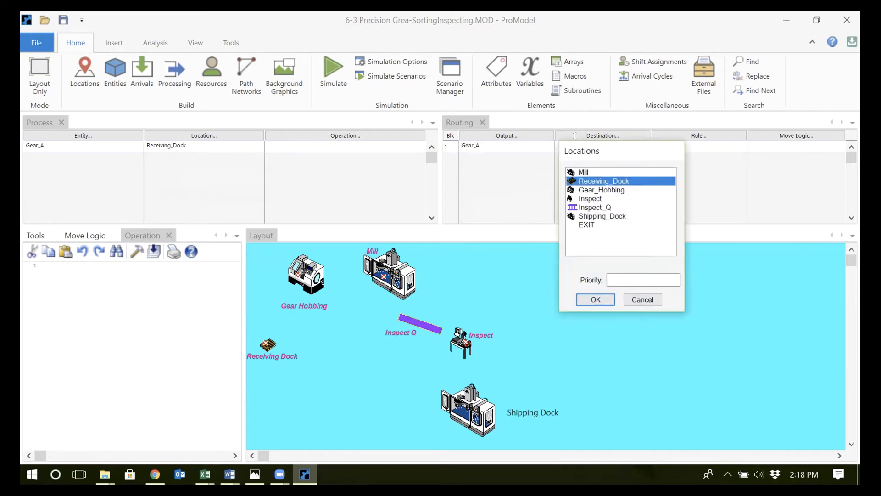
pyautogui.doubleClick(602, 190)
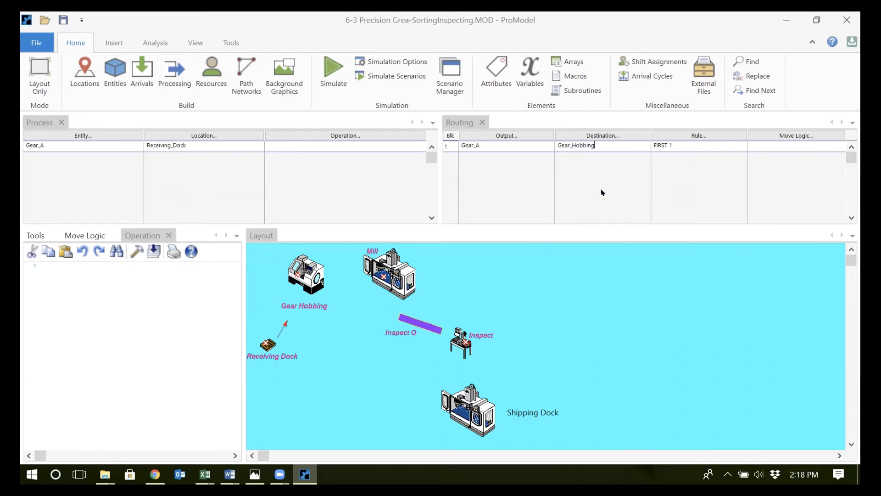
# Add a second process record for Gear_A at Gear_Hobbing that outputs Gear_A to the Inspect_Q destination
pyautogui.click(237, 143)
pyautogui.press('Return')
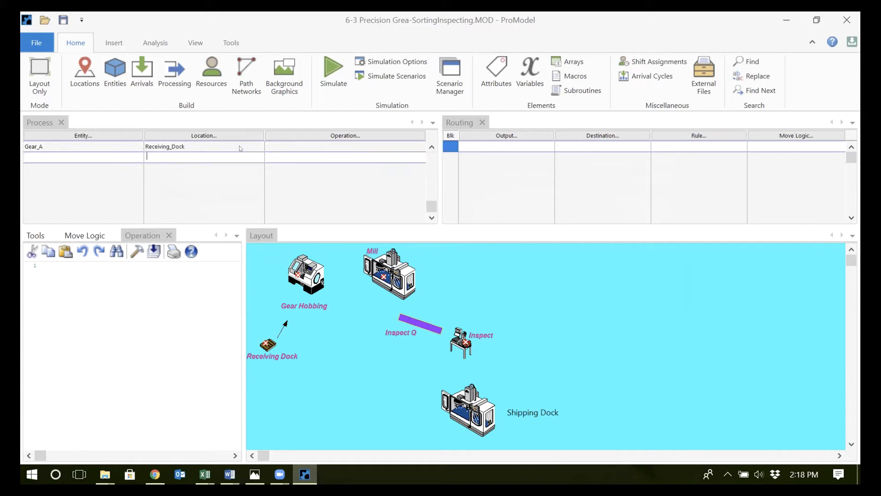
pyautogui.click(83, 136)
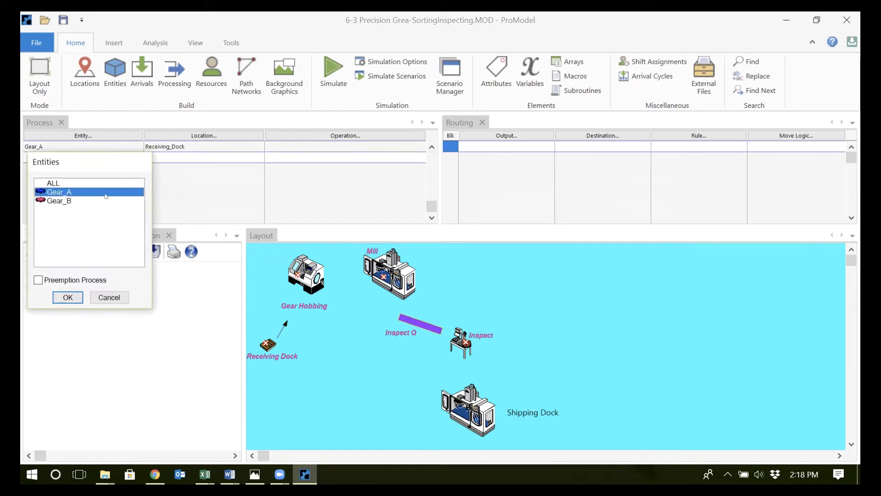
pyautogui.doubleClick(105, 193)
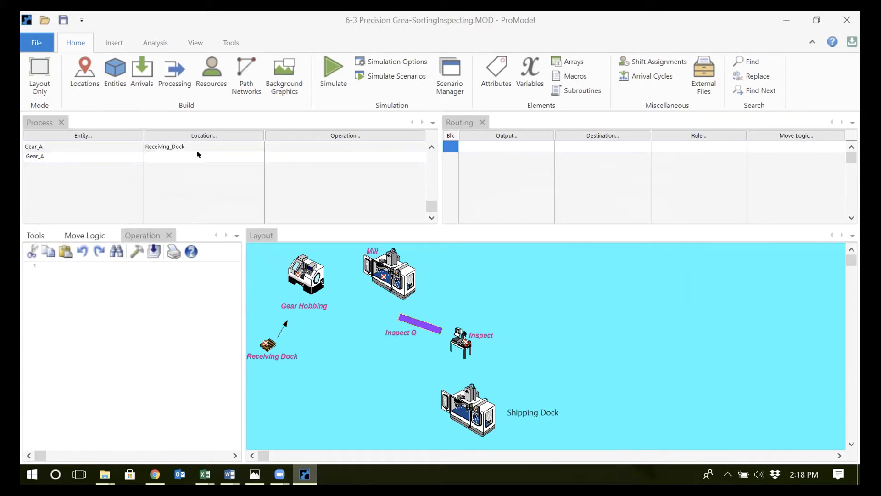
pyautogui.click(203, 135)
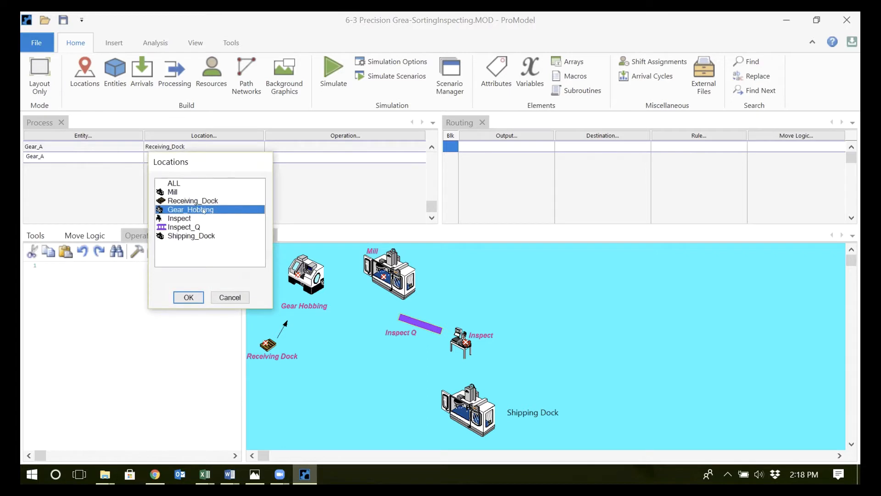
pyautogui.doubleClick(203, 210)
pyautogui.click(486, 135)
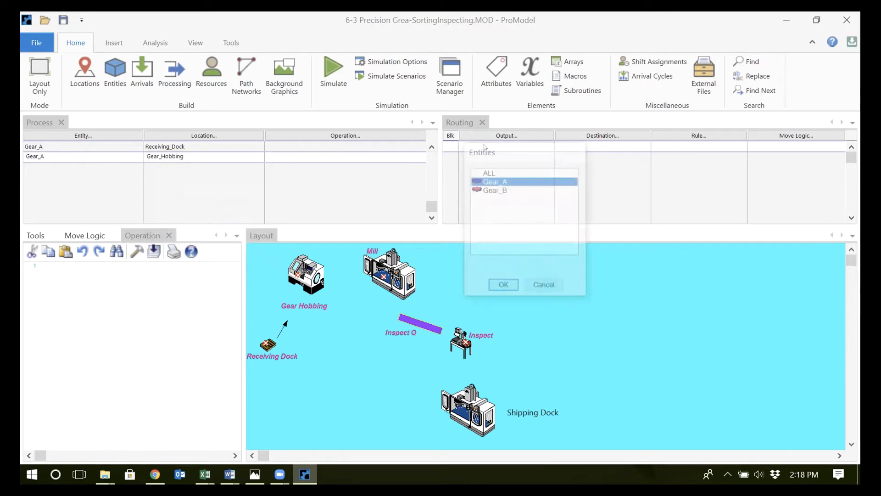
pyautogui.doubleClick(486, 182)
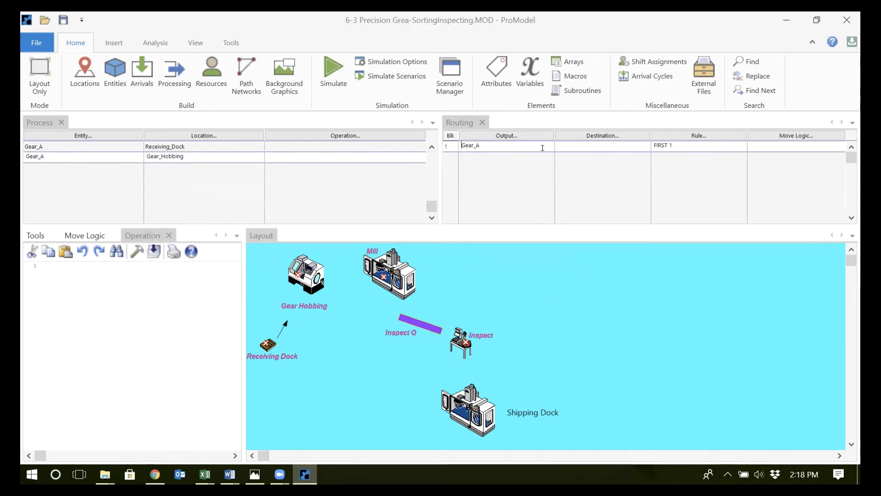
pyautogui.click(569, 148)
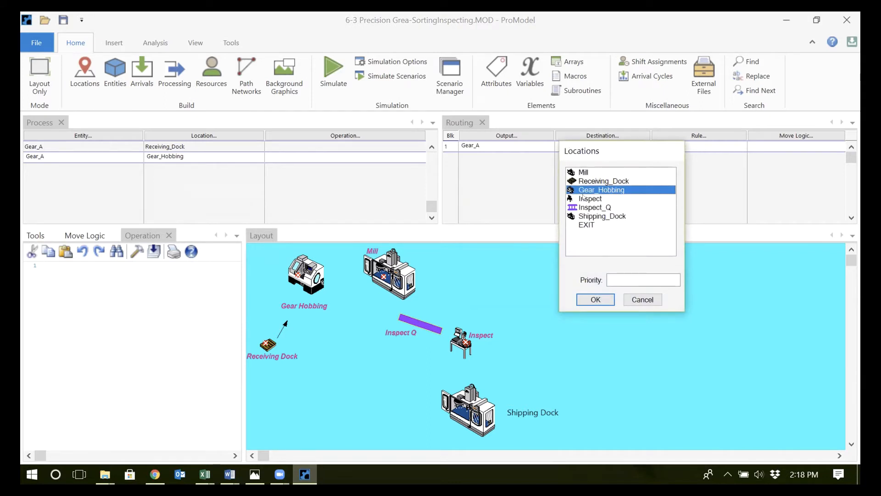
pyautogui.doubleClick(590, 209)
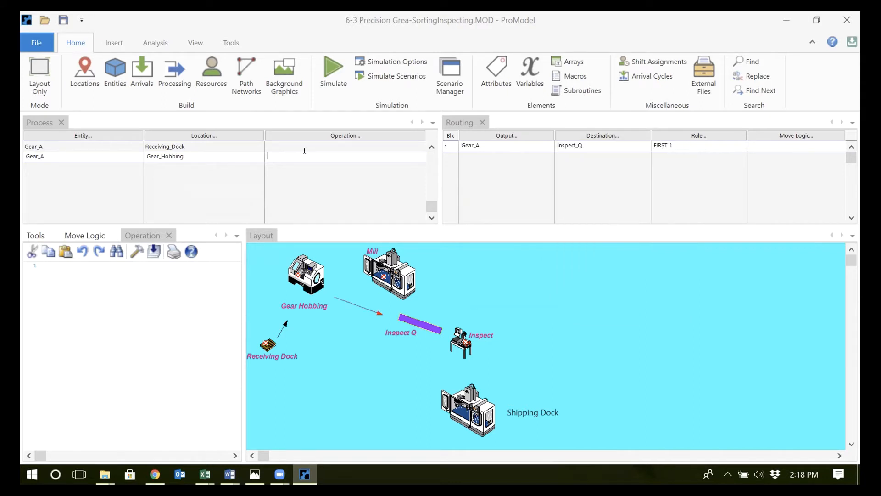
# Enter the operation Wait N(5,1) for Gear_A at Gear_Hobbing
pyautogui.write('Wait N(5,1')
pyautogui.press('Return')
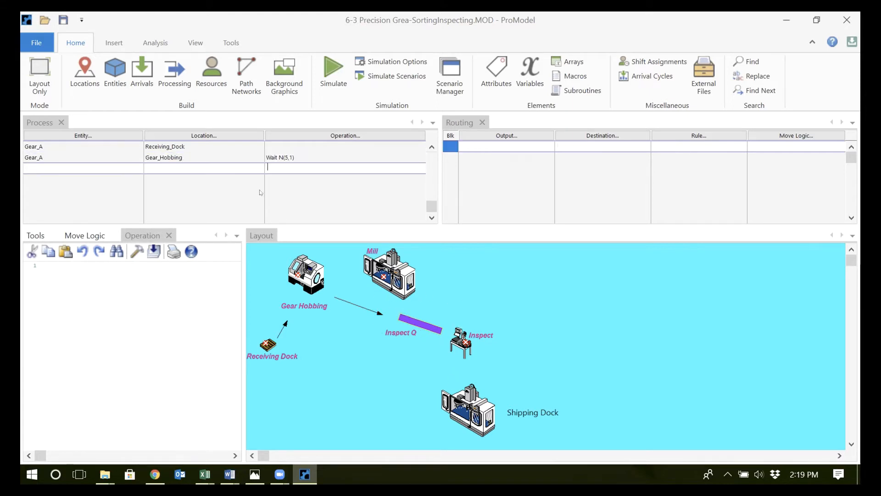
# Add a process record for Gear_B at Receiving_Dock that outputs Gear_B to the Mill destination
pyautogui.click(68, 166)
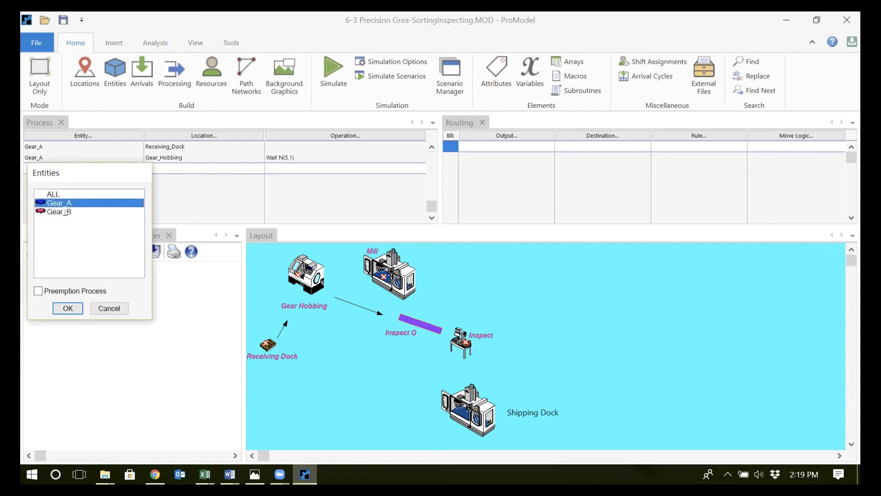
pyautogui.doubleClick(70, 212)
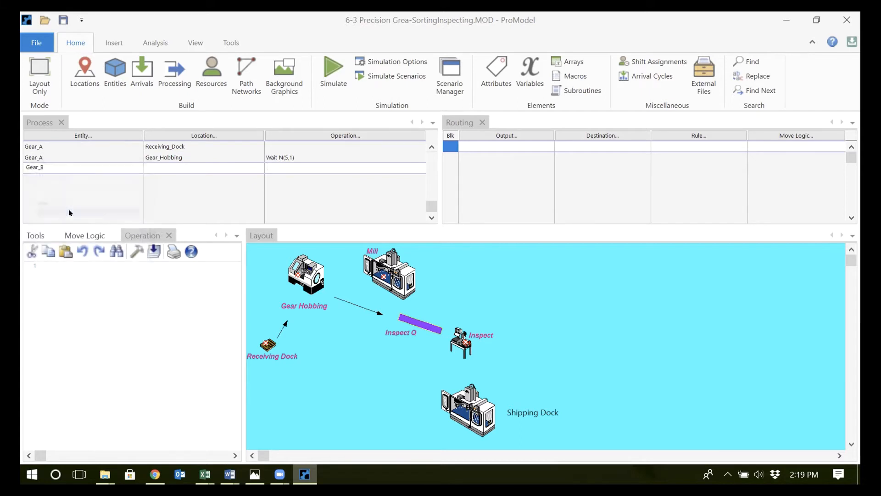
pyautogui.click(168, 168)
pyautogui.doubleClick(184, 212)
pyautogui.click(481, 143)
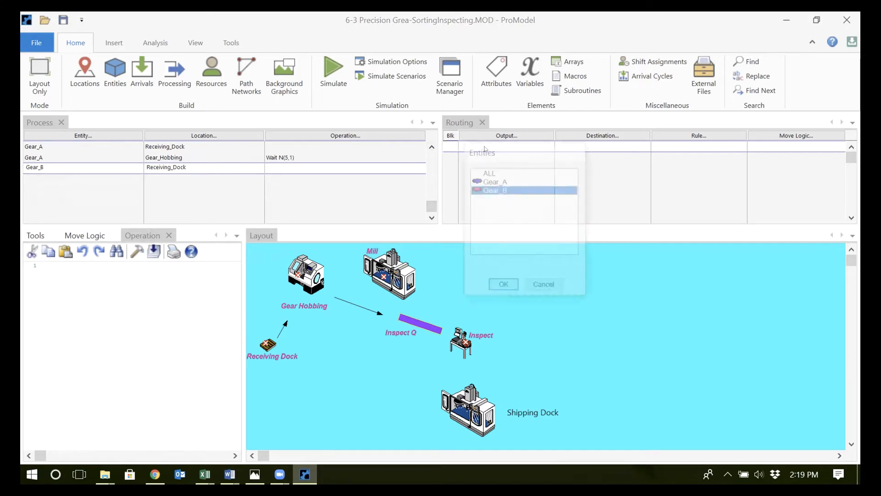
pyautogui.doubleClick(498, 191)
pyautogui.click(571, 144)
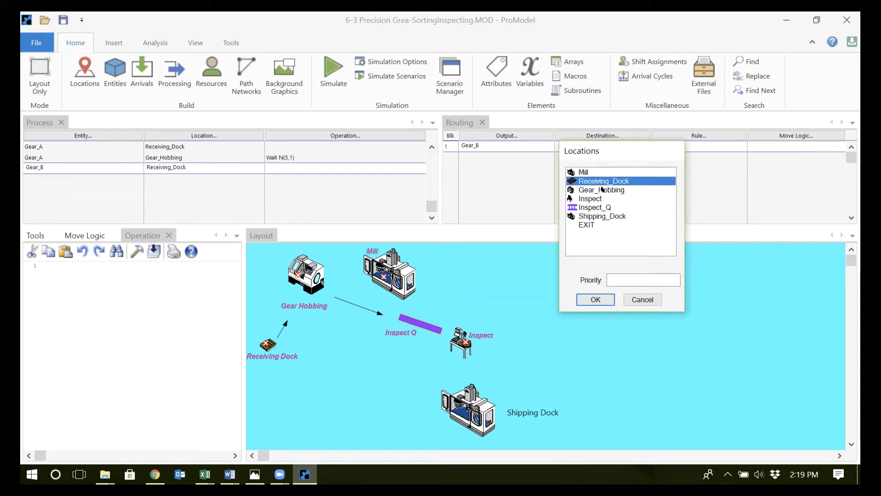
pyautogui.doubleClick(595, 173)
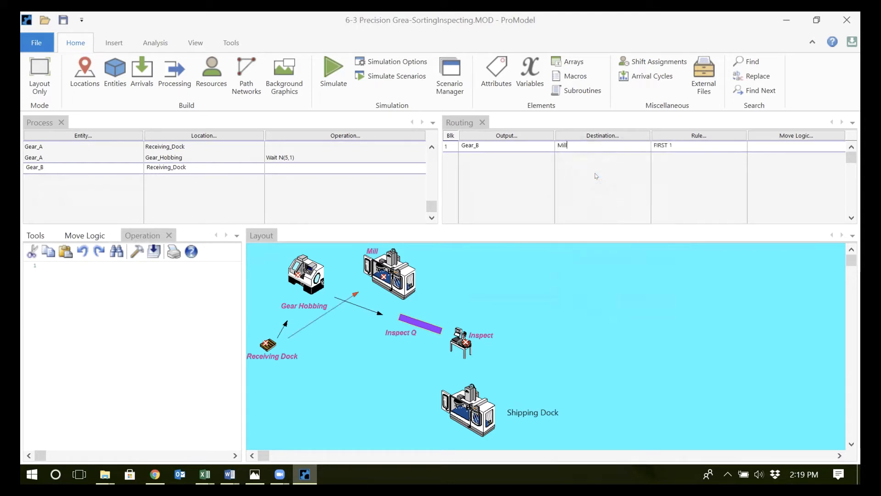
# Add another process record for Gear_B with Mill as its location
pyautogui.click(348, 164)
pyautogui.press('Down')
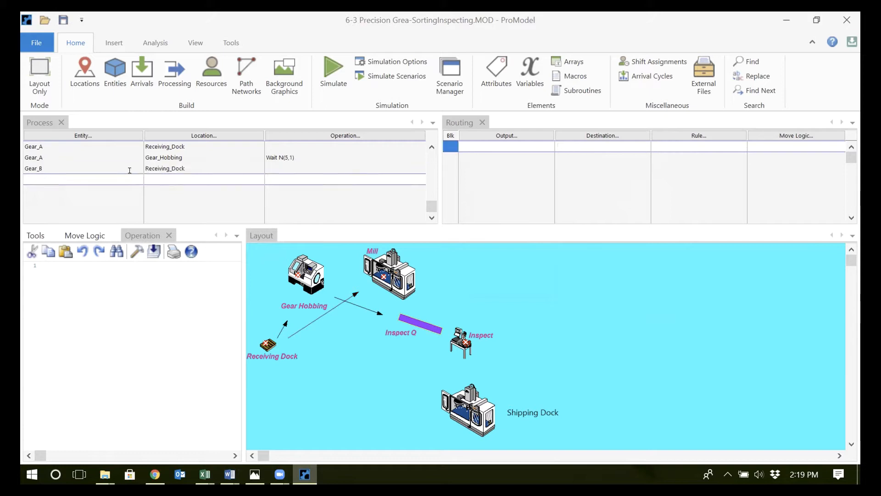
pyautogui.rightClick(113, 177)
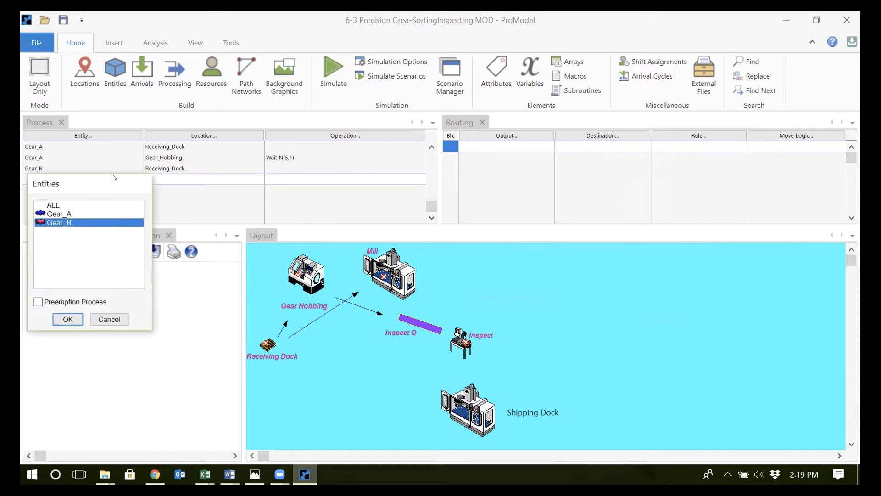
pyautogui.doubleClick(93, 223)
pyautogui.rightClick(181, 177)
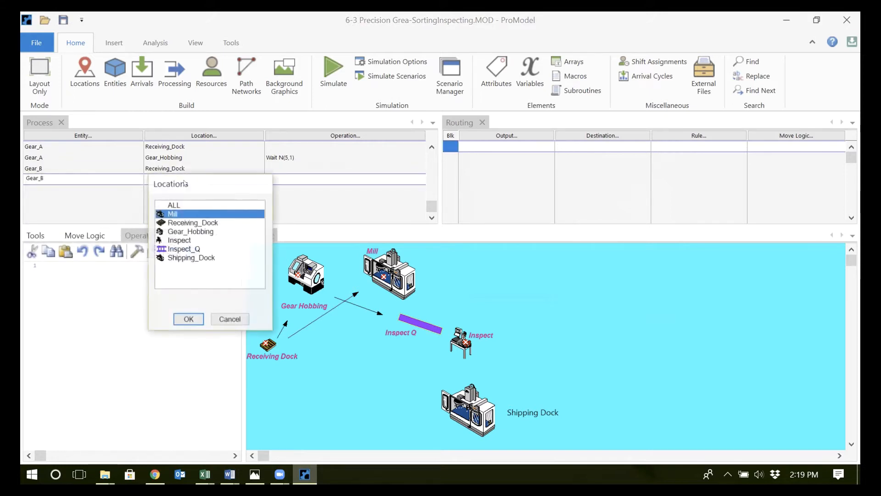
pyautogui.doubleClick(190, 212)
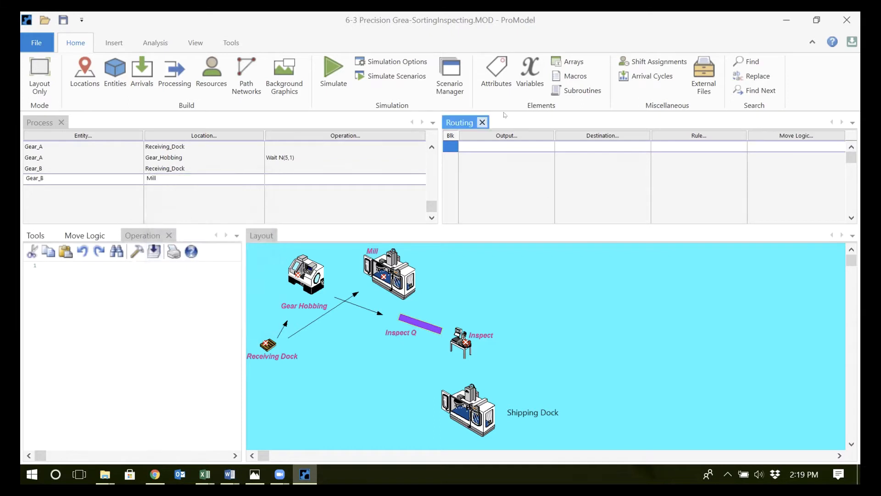
# Route Gear_B from the Mill record to the Inspect_Q destination, with Gear_B as the output
pyautogui.rightClick(500, 146)
pyautogui.doubleClick(500, 189)
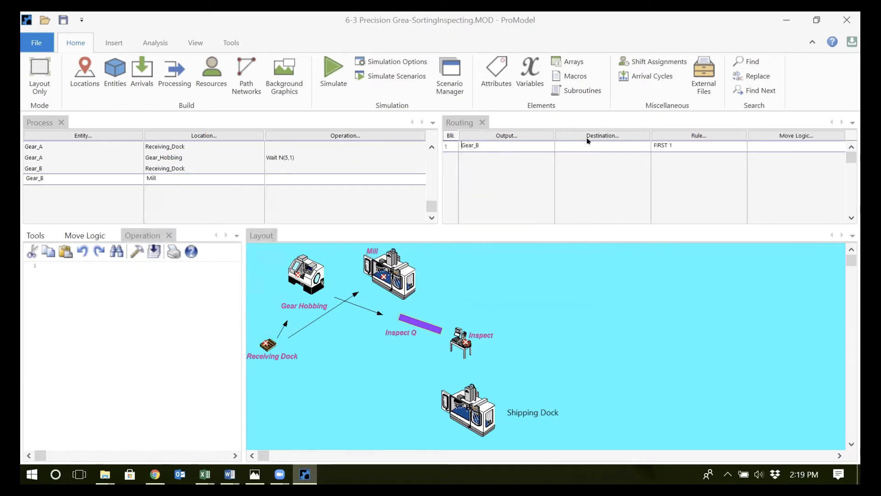
pyautogui.rightClick(591, 146)
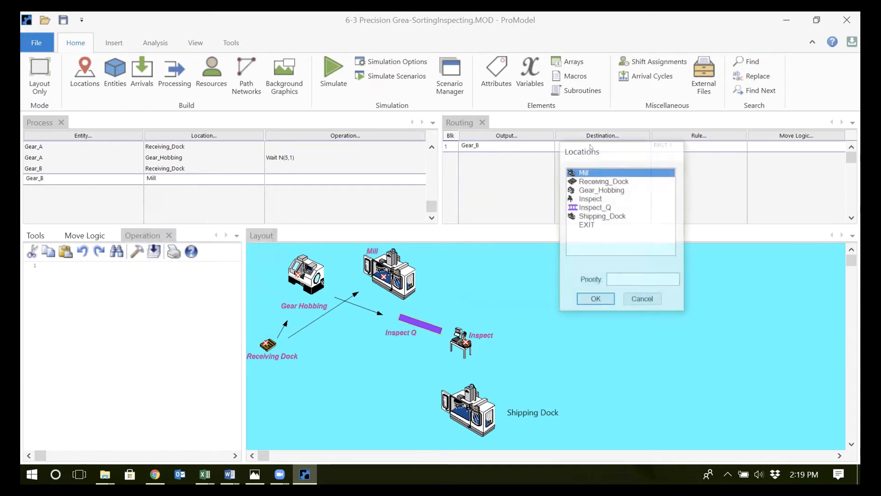
pyautogui.doubleClick(596, 206)
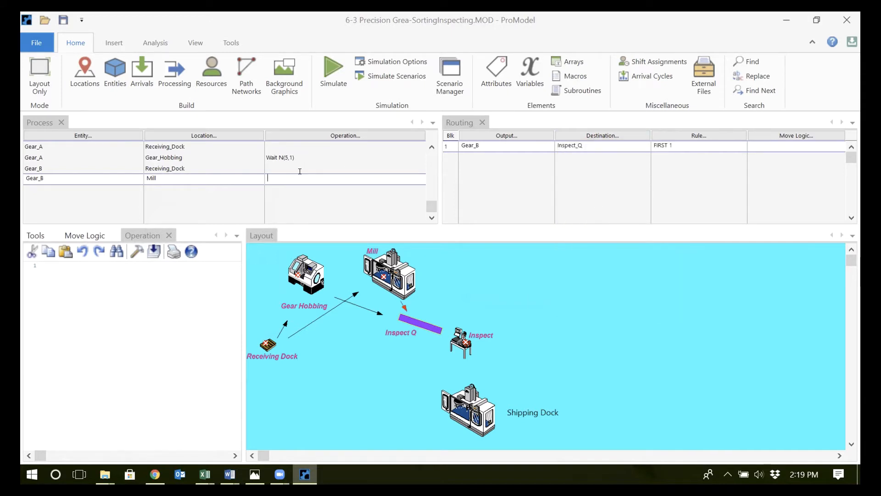
# Enter the operation Wait U(6,2) for Gear_B at Mill and save the model
pyautogui.write('Wait U(6,2')
pyautogui.click(274, 165)
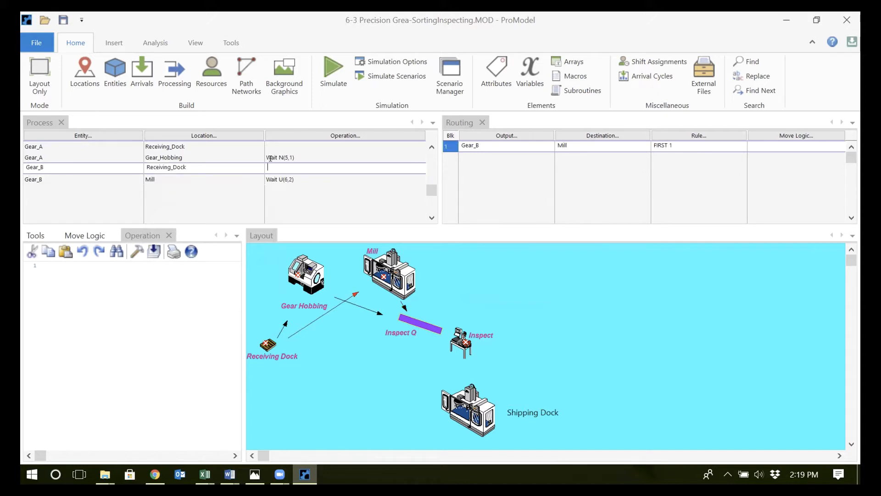
pyautogui.click(64, 20)
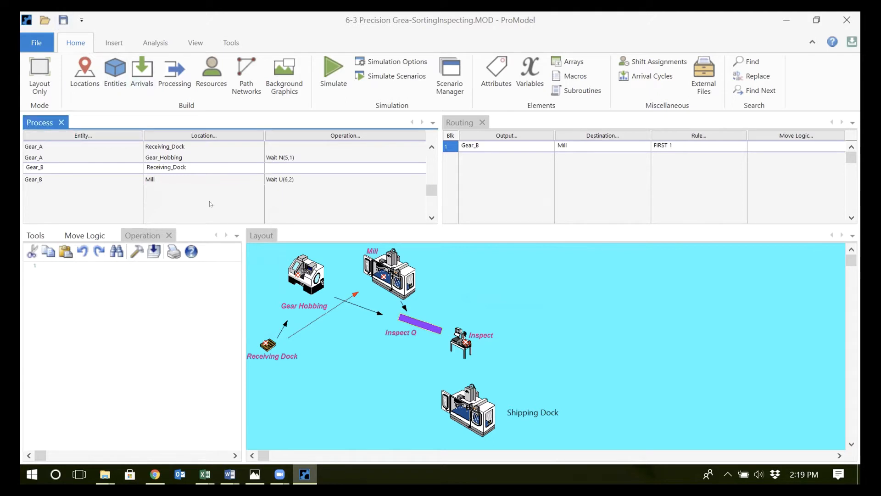
pyautogui.click(292, 179)
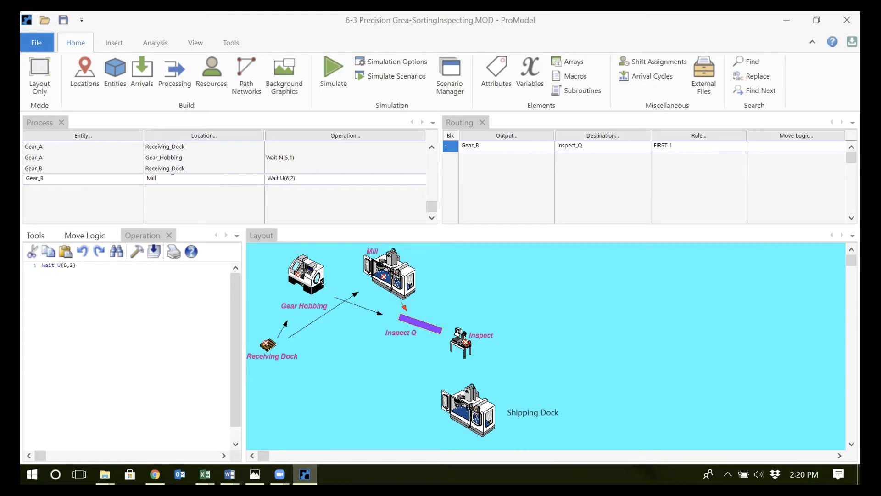
# Add a new process record for ALL entities with Inspect_Q as its location
pyautogui.click(165, 186)
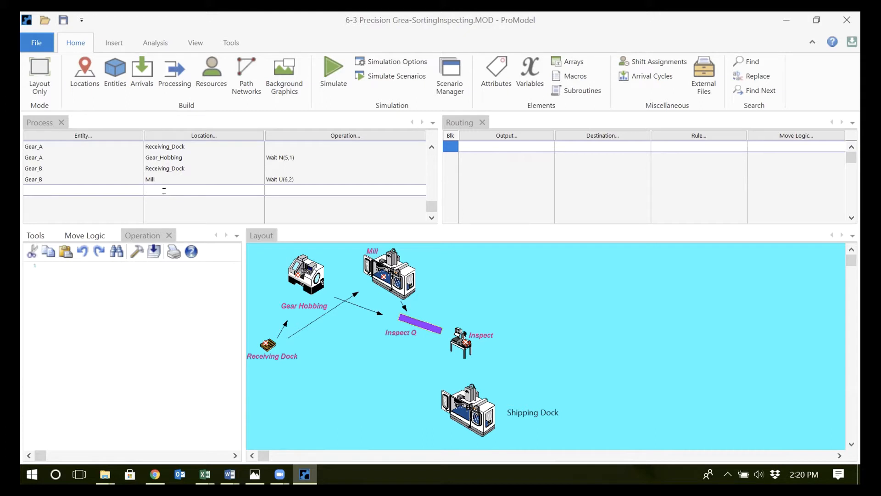
pyautogui.doubleClick(108, 184)
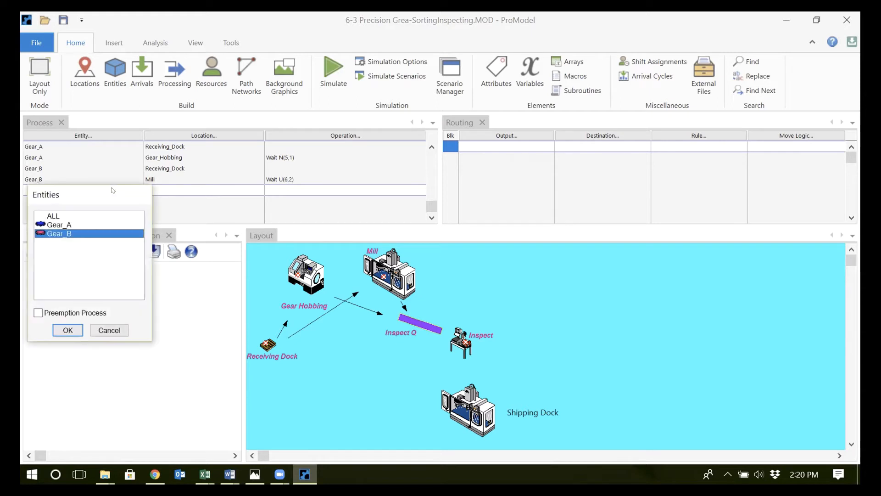
pyautogui.click(64, 218)
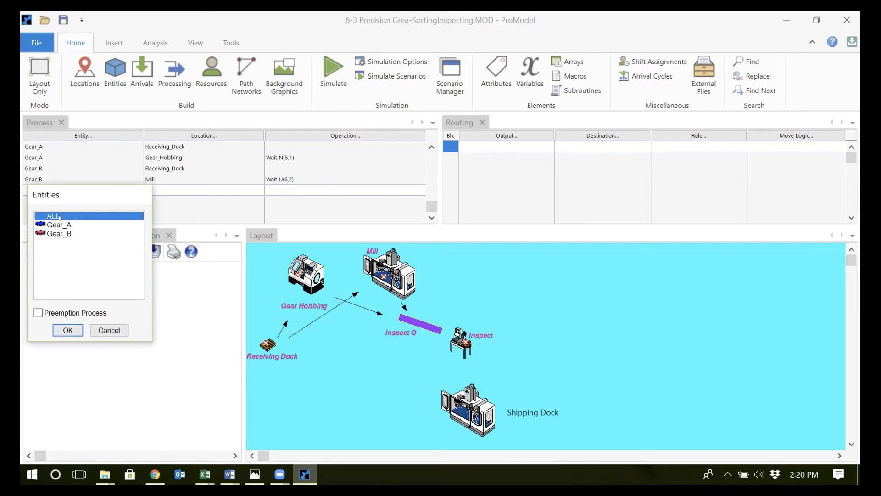
pyautogui.click(68, 330)
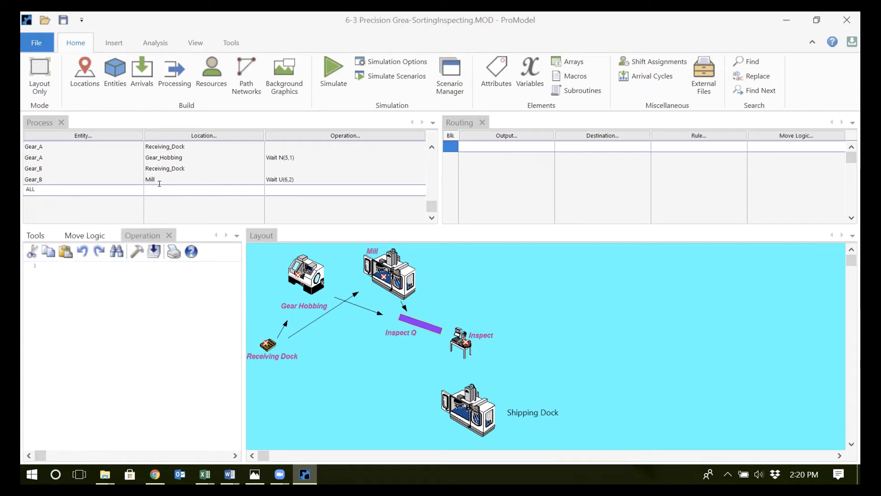
pyautogui.click(160, 184)
pyautogui.click(186, 259)
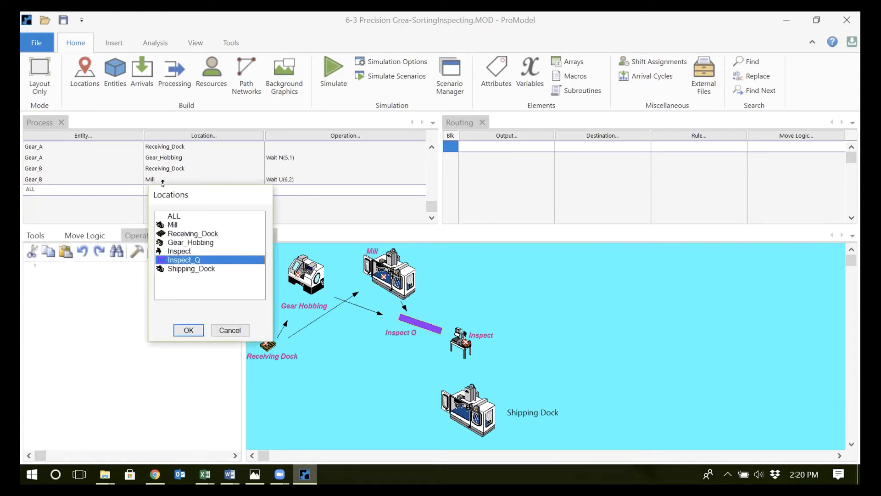
pyautogui.doubleClick(191, 260)
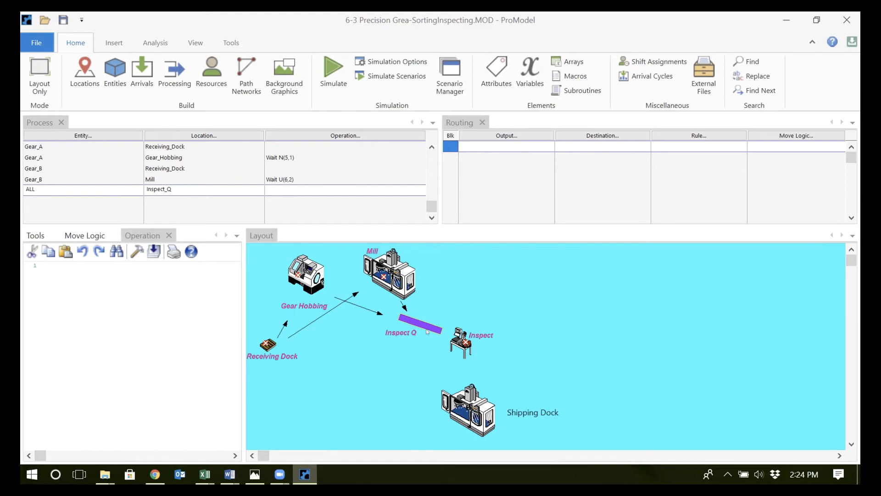
# Review the definition of the qty variable, including its type and initial value, and return to the processing tables
pyautogui.click(528, 77)
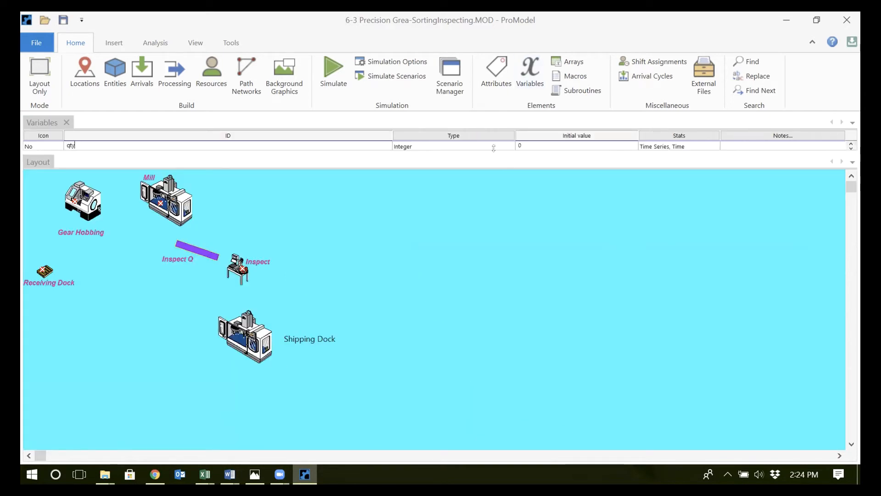
pyautogui.moveTo(493, 148); pyautogui.dragTo(494, 150)
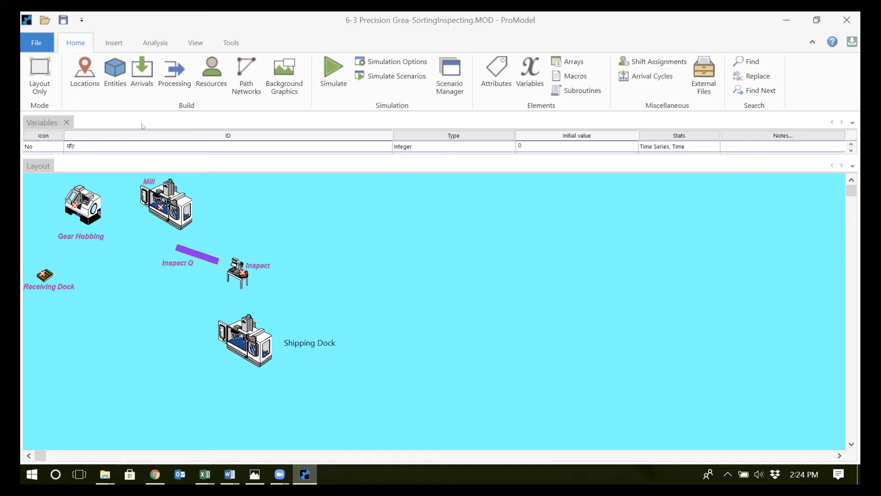
pyautogui.click(176, 83)
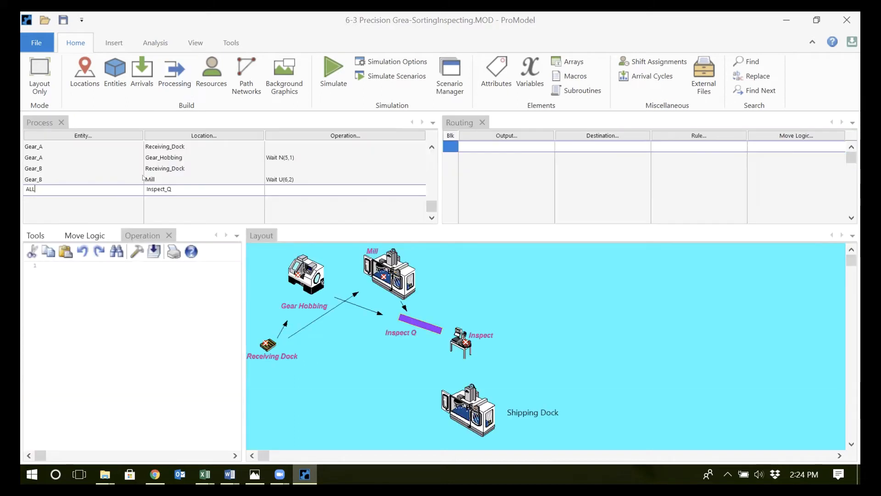
# Enter the statement Inc qty in the operation logic of the ALL record at Inspect_Q
pyautogui.click(302, 189)
pyautogui.press('Return')
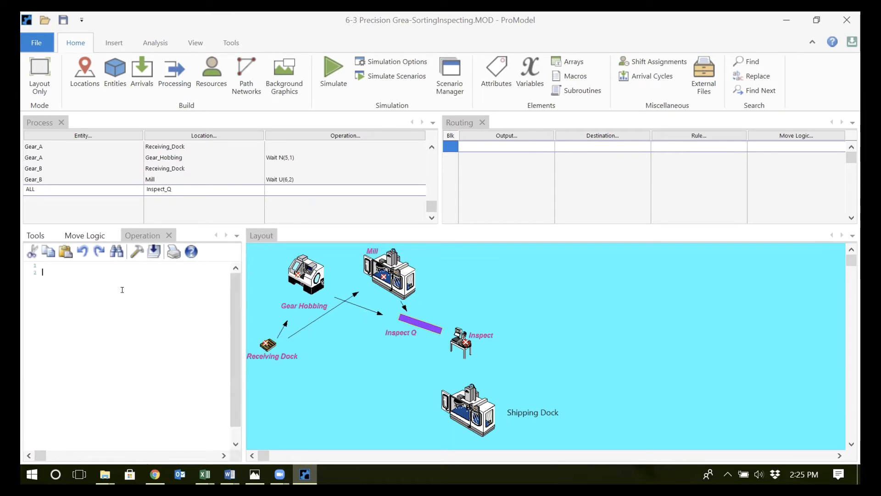
pyautogui.press('Return')
pyautogui.write('In')
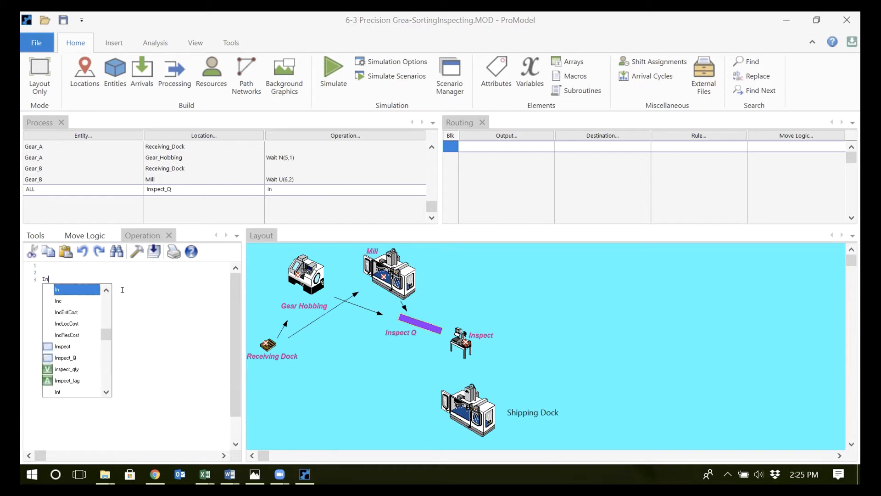
pyautogui.write('c qt')
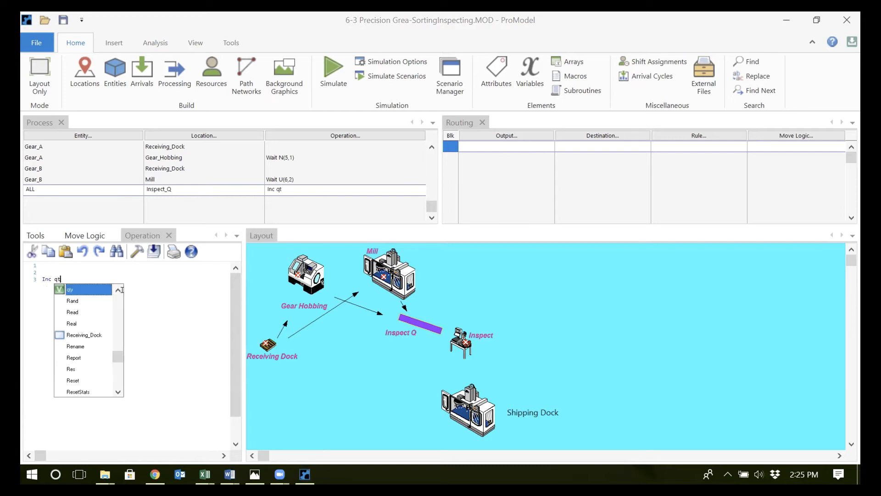
pyautogui.write('y')
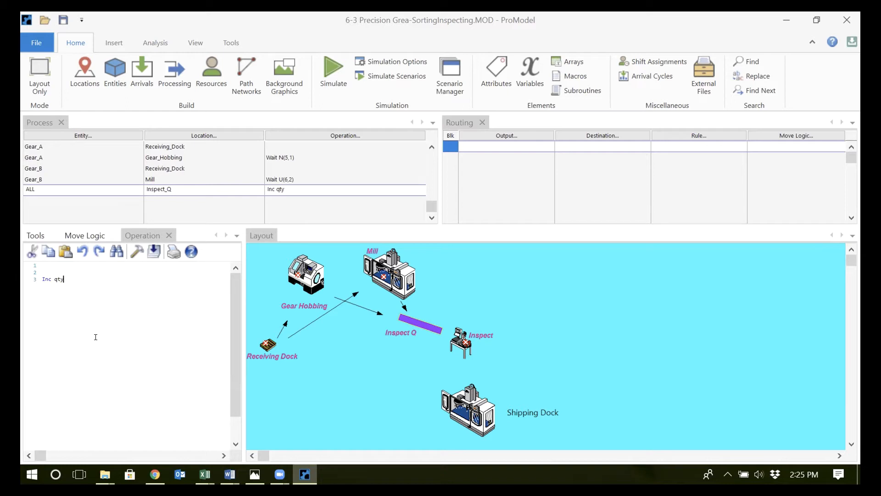
# Add the condition If qty mod 5 = 0 Then below the Inc qty statement in the Inspect_Q operation logic
pyautogui.press('Return')
pyautogui.write('If')
pyautogui.write('qty ')
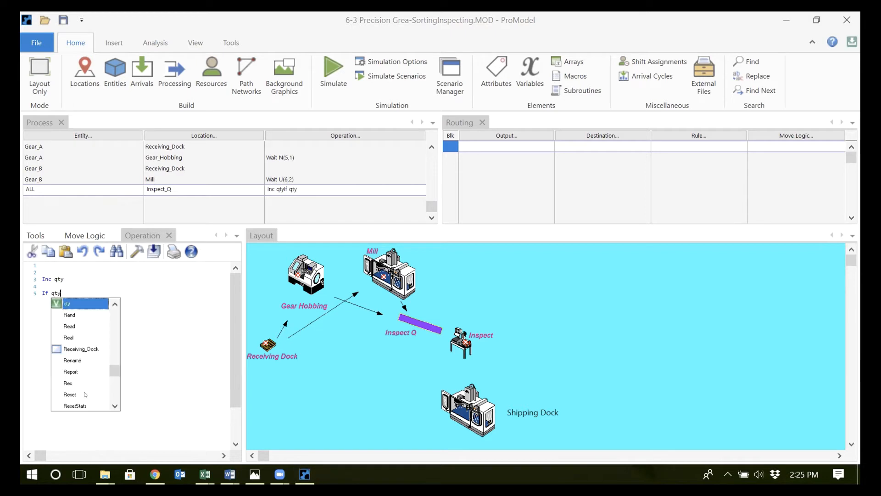
pyautogui.write('m')
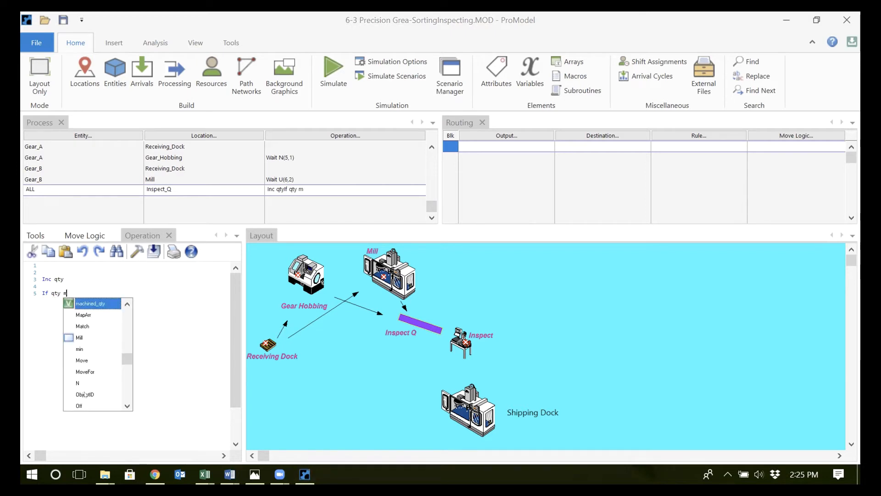
pyautogui.write('od 5')
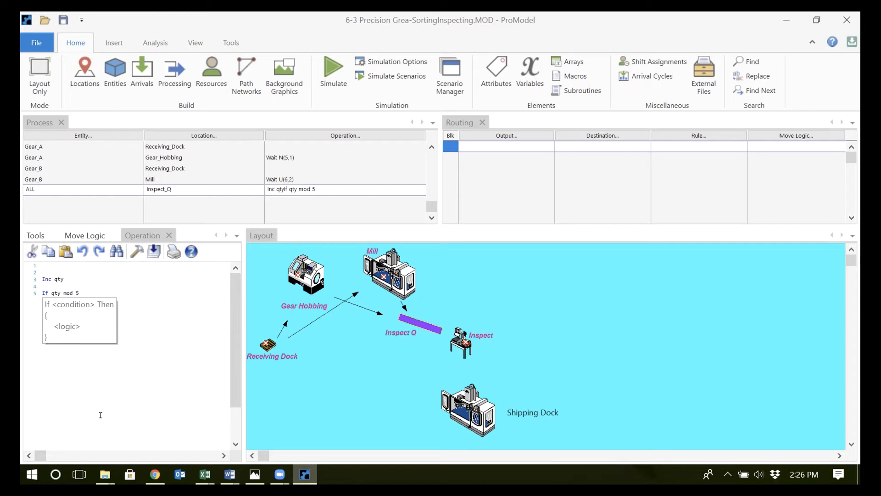
pyautogui.write(' = 0')
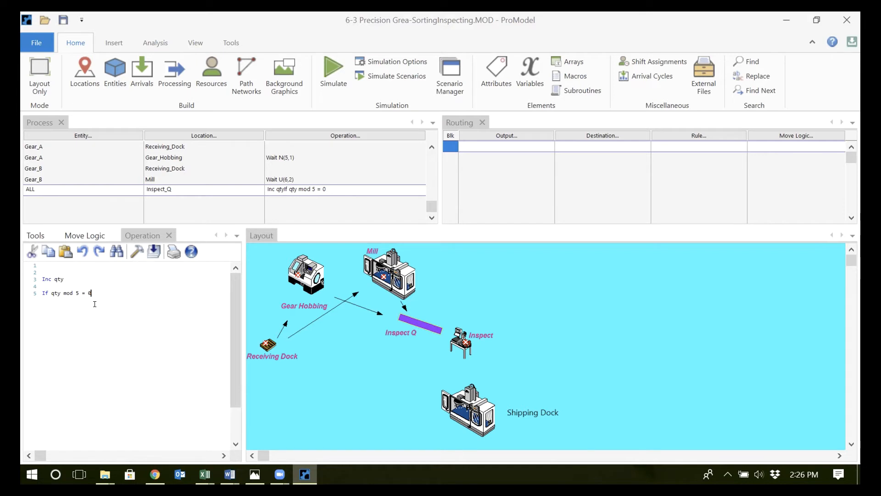
pyautogui.write('T')
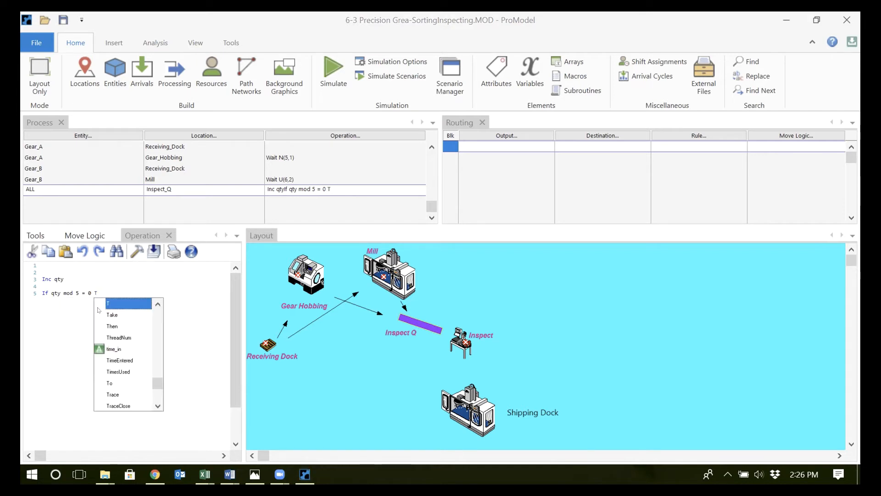
pyautogui.write('hen')
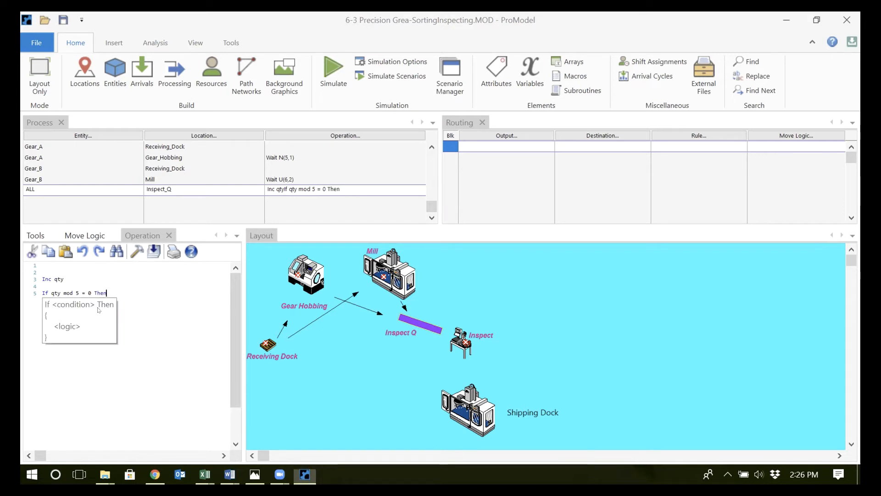
pyautogui.press('Return')
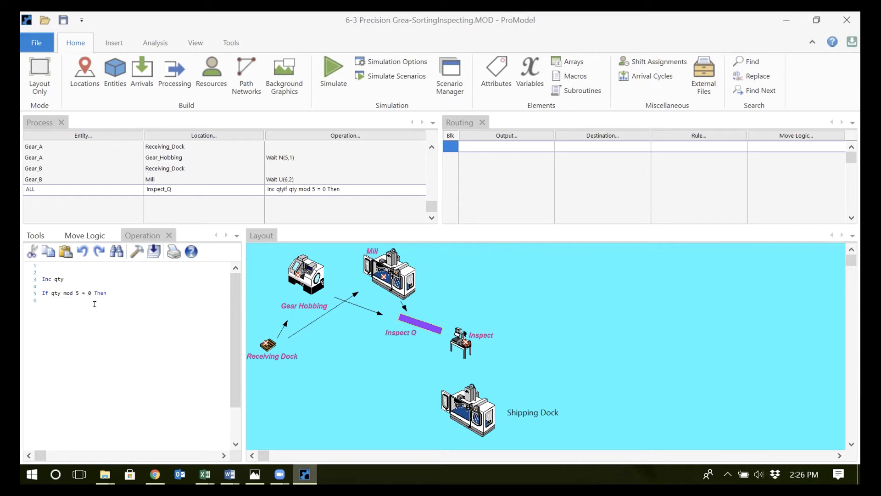
pyautogui.press('Return')
# Review the type and classification of the Inspect_tag attribute and return to the processing tables
pyautogui.click(498, 86)
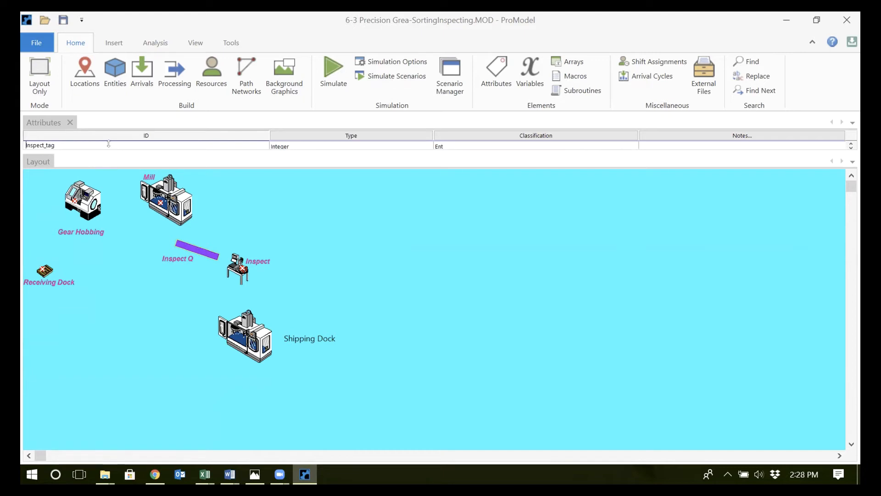
pyautogui.moveTo(108, 149); pyautogui.dragTo(112, 151)
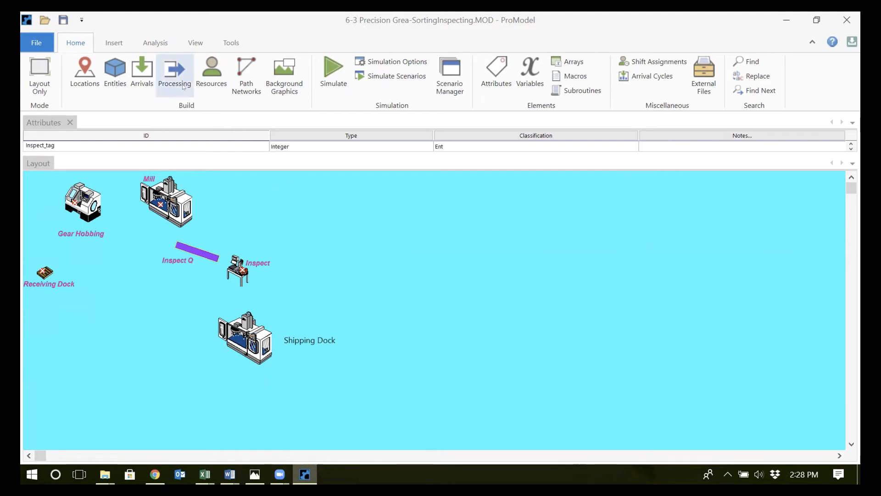
pyautogui.click(175, 73)
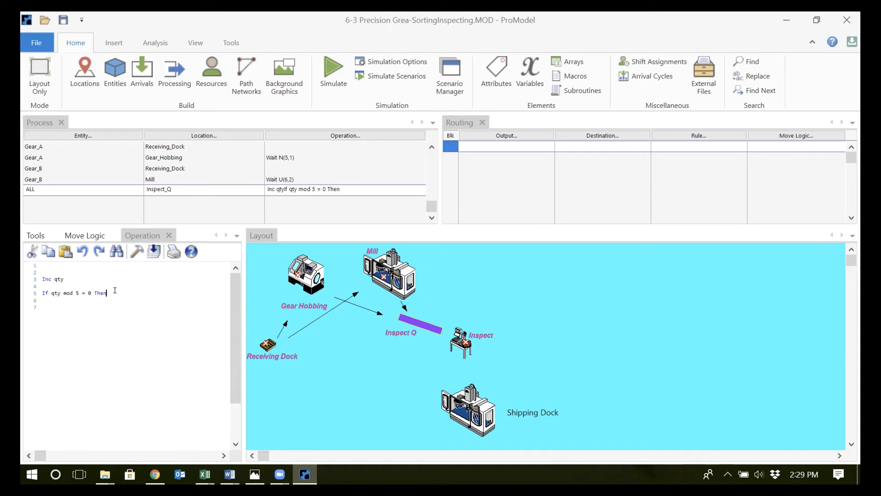
# Add the indented statement Inspect_tag=1 under the If condition in the Inspect_Q operation logic
pyautogui.press('Return')
pyautogui.press('Return')
pyautogui.write('Ins')
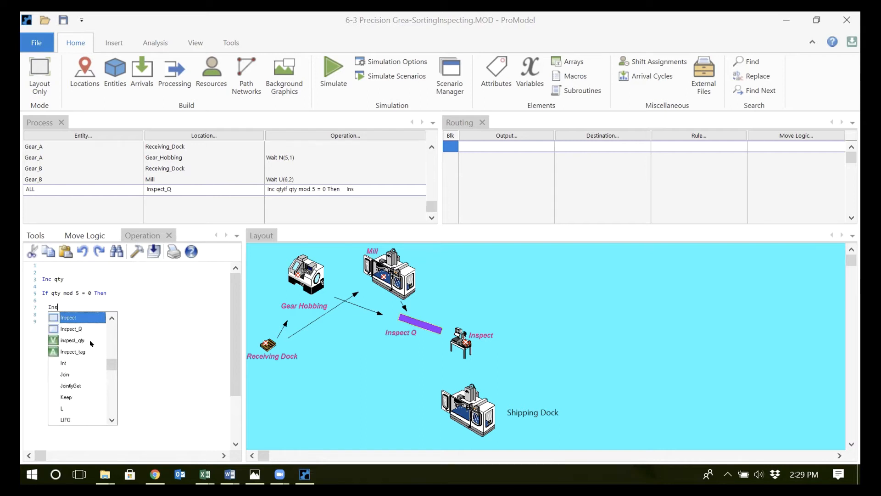
pyautogui.doubleClick(83, 350)
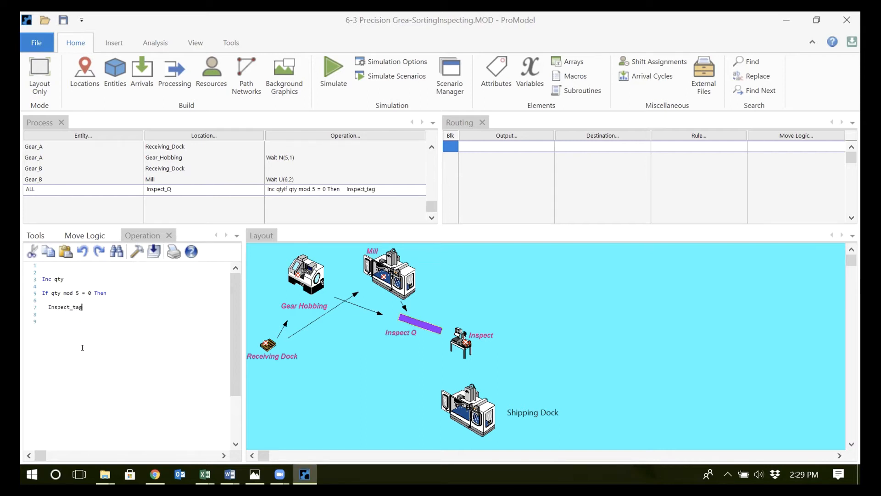
pyautogui.write('=1')
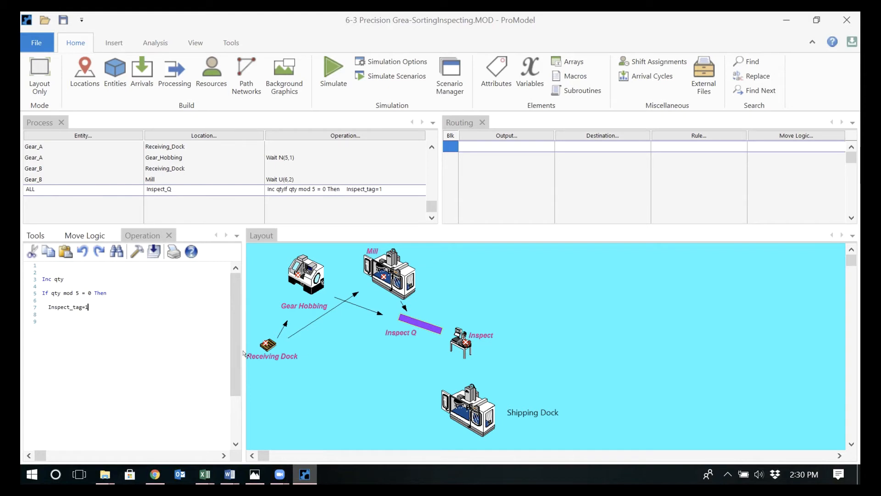
# Add a routing for ALL entities from Inspect_Q to the Inspect location
pyautogui.click(426, 314)
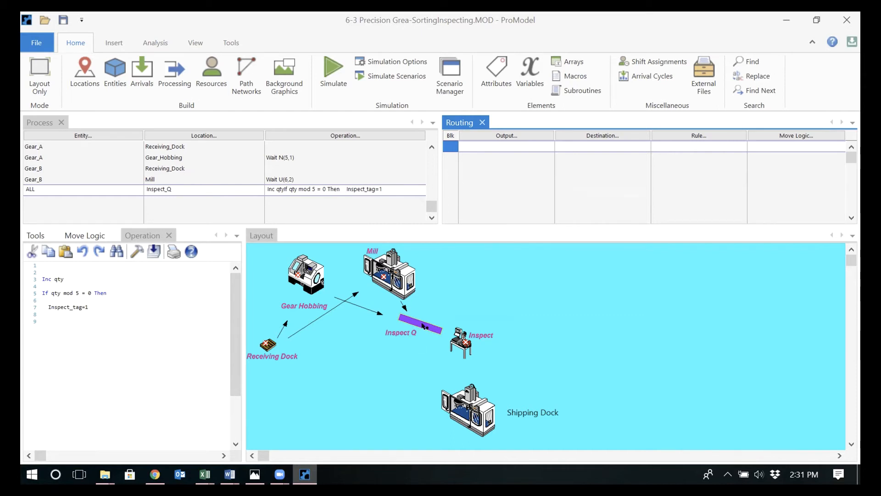
pyautogui.click(530, 143)
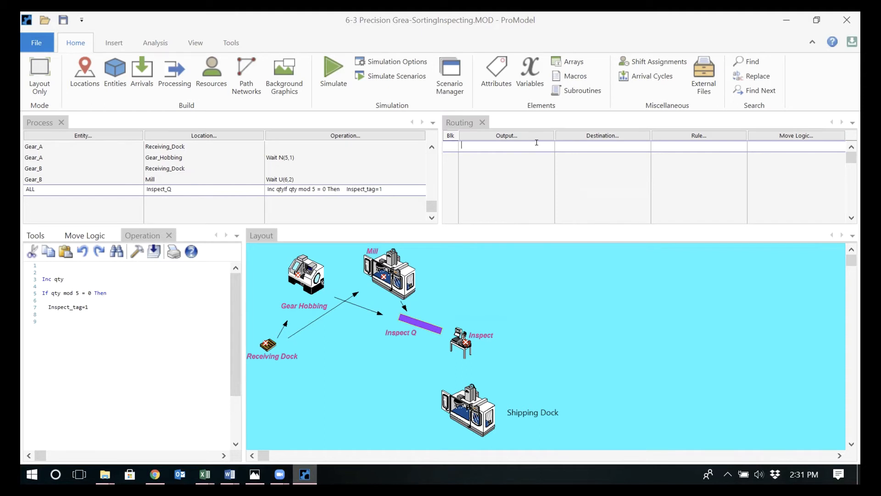
pyautogui.doubleClick(537, 142)
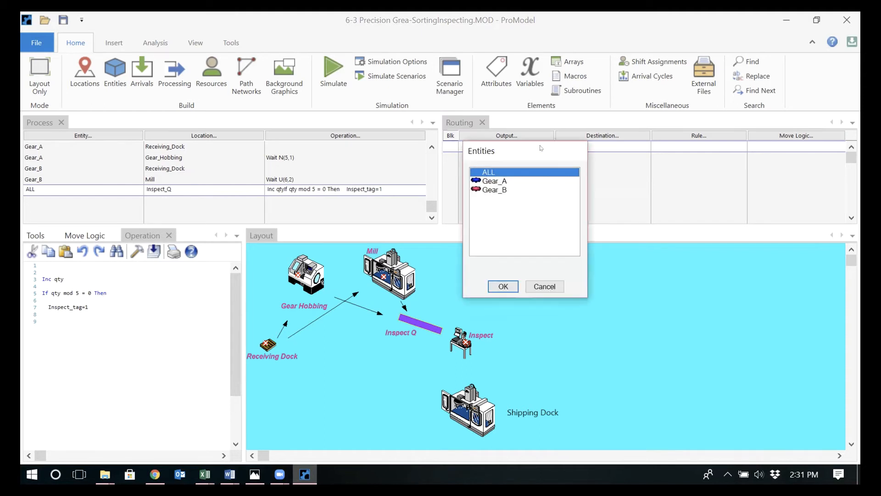
pyautogui.doubleClick(524, 174)
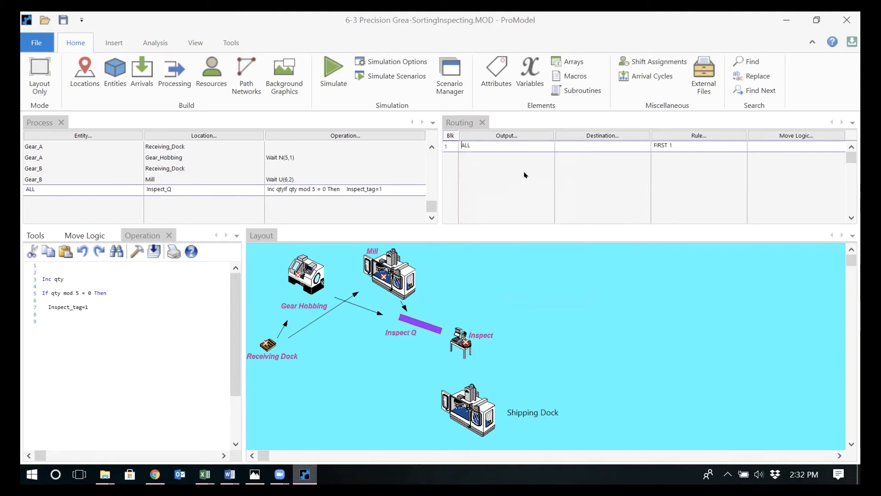
pyautogui.click(601, 136)
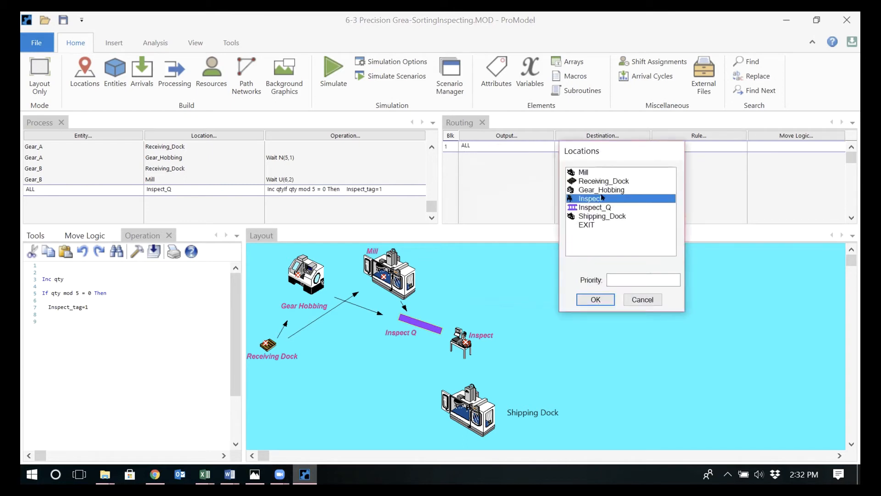
pyautogui.doubleClick(602, 196)
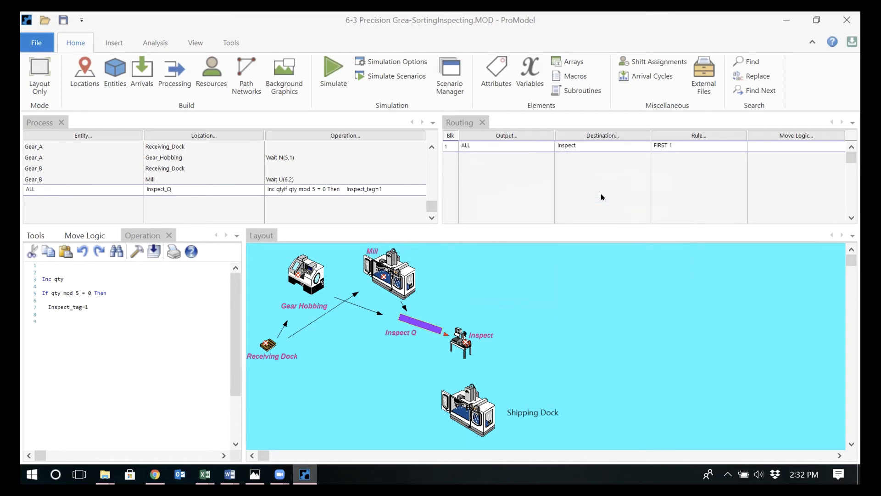
# Add a second routing line from Inspect_Q that sends ALL entities to Shipping_Dock
pyautogui.press('Return')
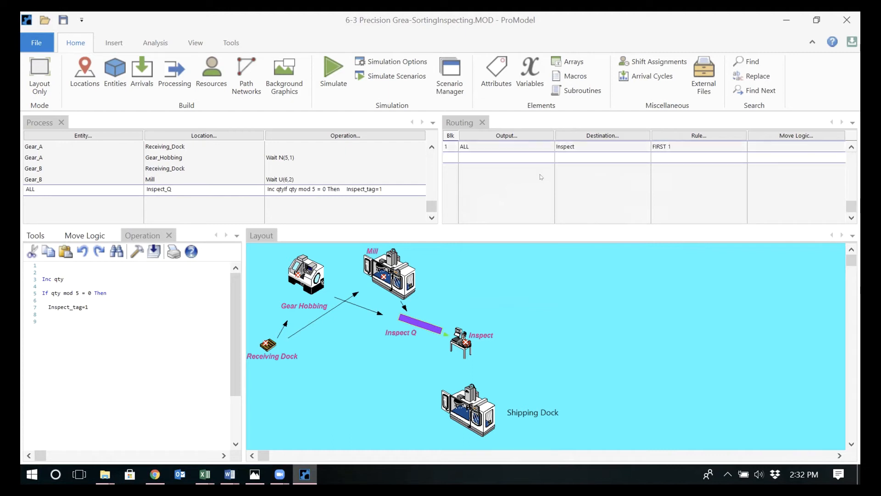
pyautogui.doubleClick(507, 150)
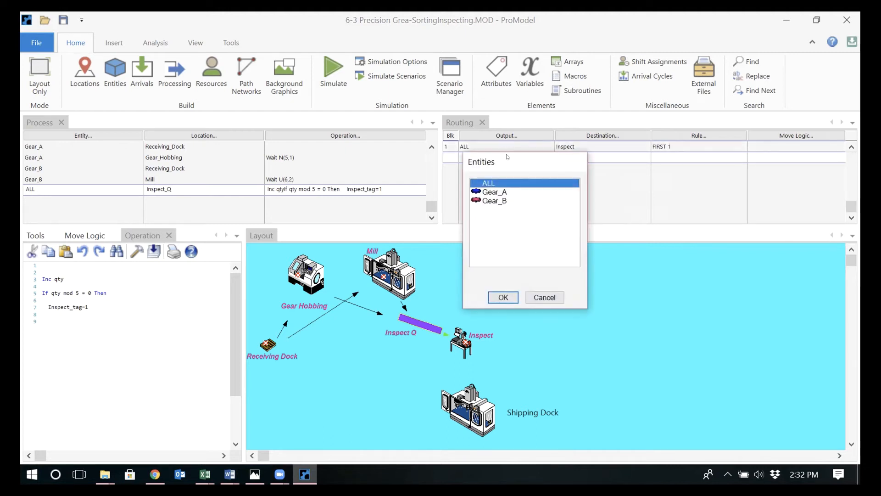
pyautogui.doubleClick(506, 184)
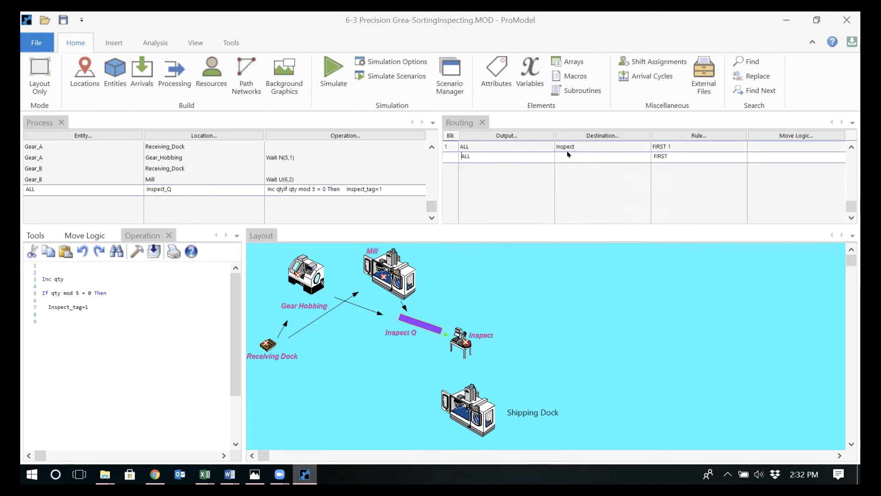
pyautogui.doubleClick(568, 155)
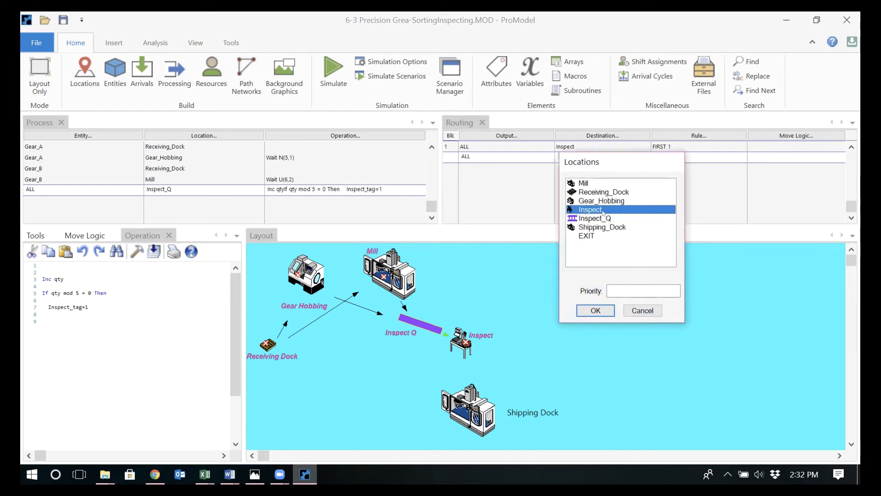
pyautogui.doubleClick(598, 227)
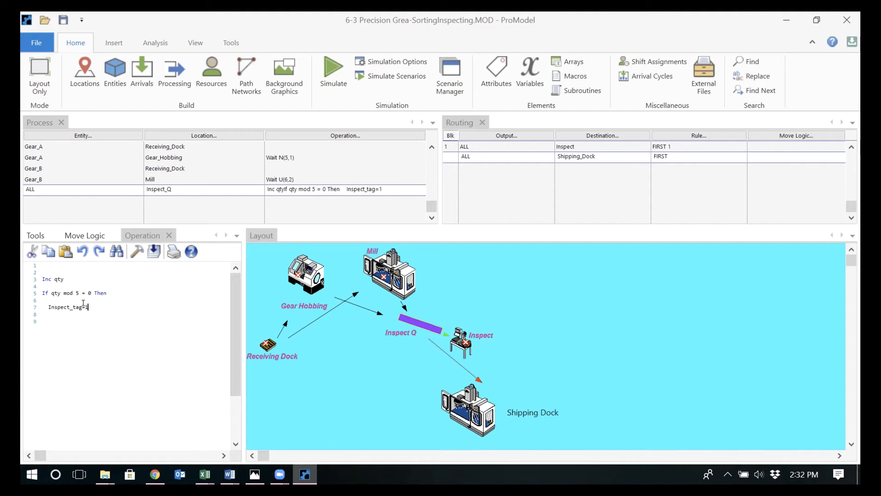
# Set the routing rule from Inspect_Q to Inspect to the user condition Inspect_tag=1, reusing the text from the operation logic
pyautogui.moveTo(83, 304); pyautogui.dragTo(43, 307)
pyautogui.hotkey('ctrl', 'c')
pyautogui.click(603, 149)
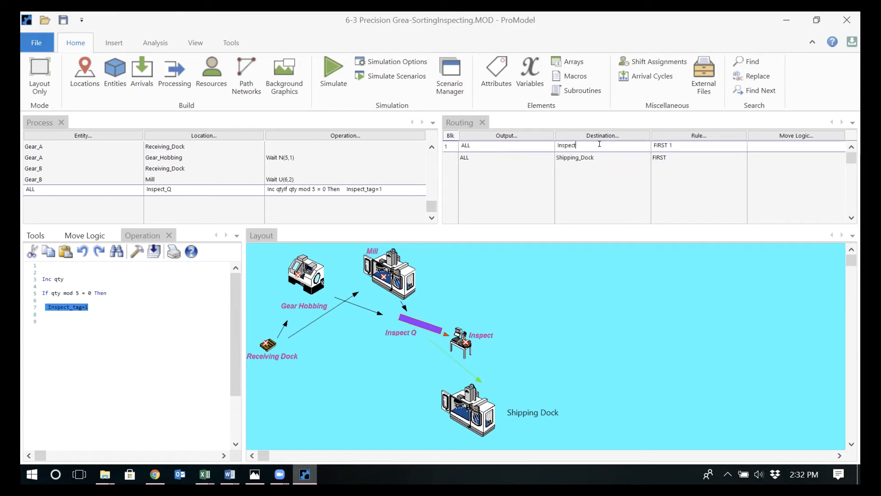
pyautogui.click(698, 136)
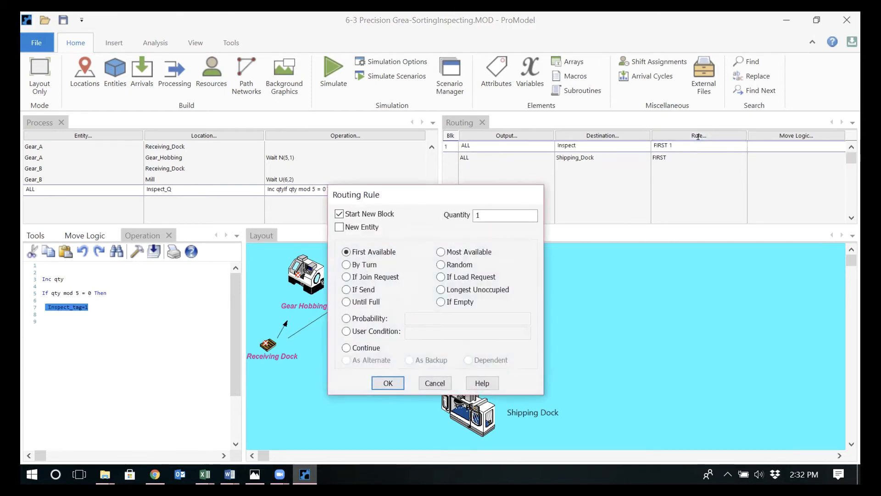
pyautogui.click(372, 331)
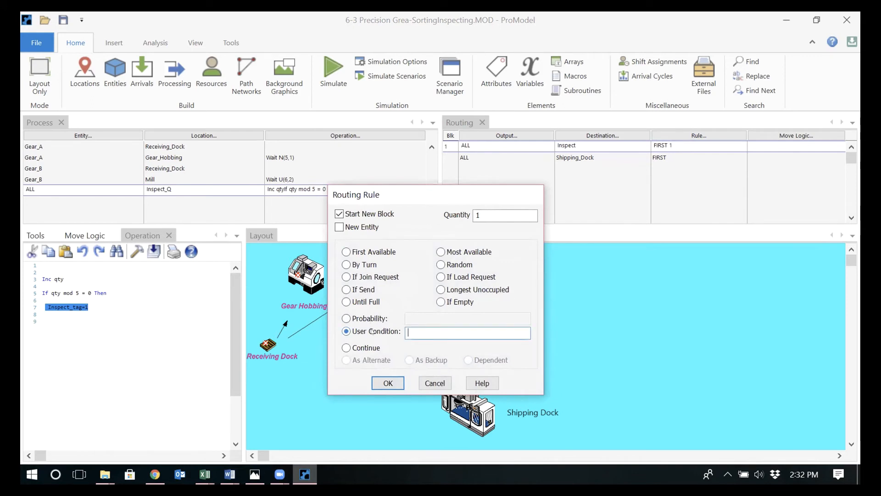
pyautogui.hotkey('ctrl', 'v')
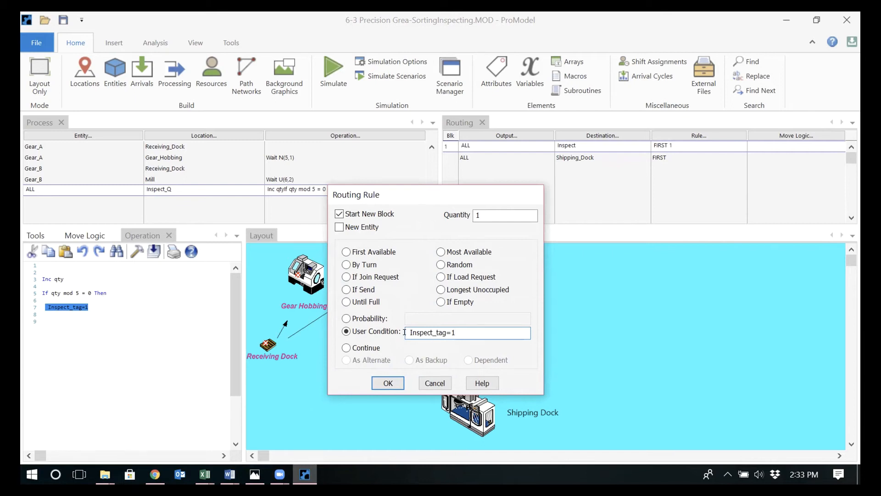
pyautogui.press('BackSpace')
pyautogui.click(387, 381)
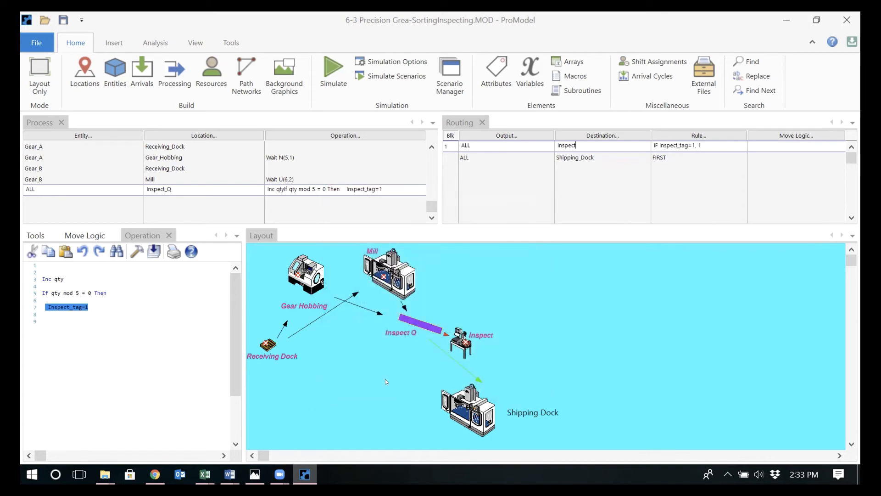
# Set the routing rule from Inspect_Q to Shipping_Dock to the user condition Inspect_tag=0
pyautogui.click(668, 156)
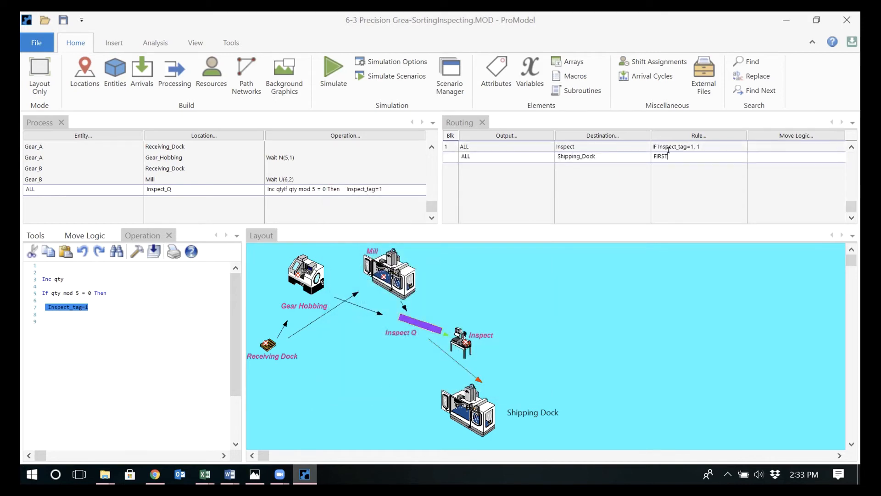
pyautogui.doubleClick(668, 155)
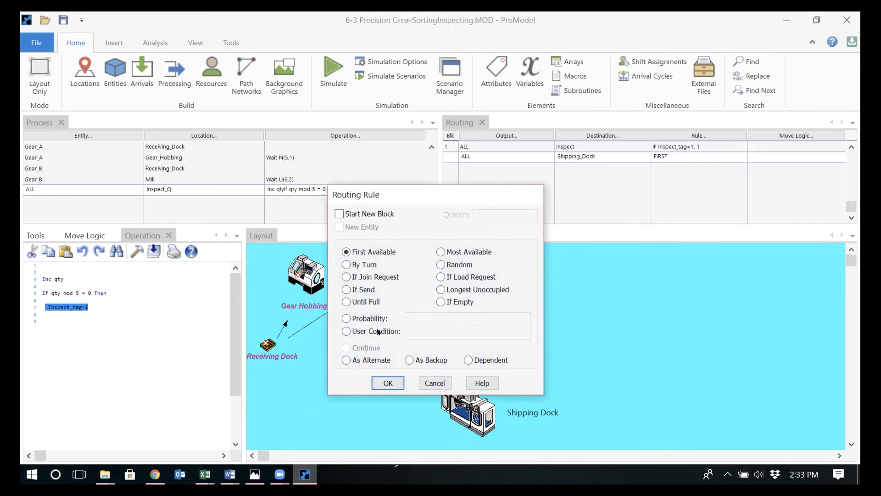
pyautogui.click(379, 331)
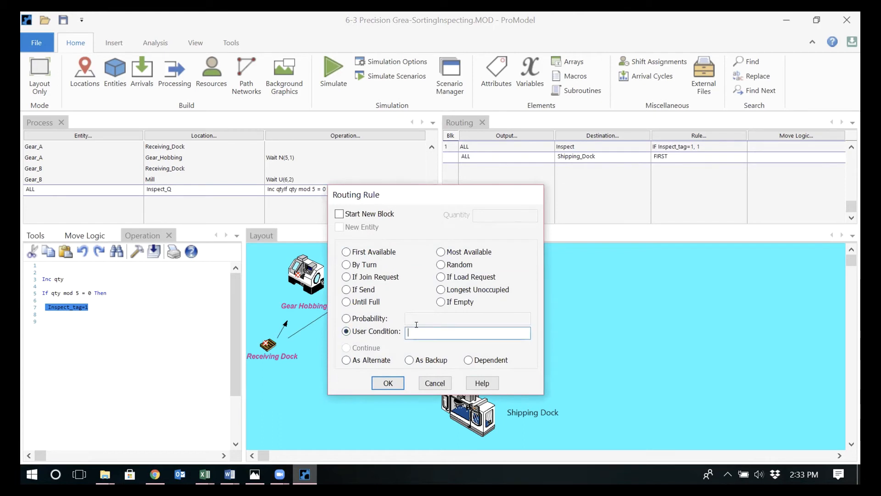
pyautogui.hotkey('ctrl', 'v')
pyautogui.press('BackSpace')
pyautogui.write('0')
pyautogui.click(404, 326)
pyautogui.press('Delete')
pyautogui.click(386, 383)
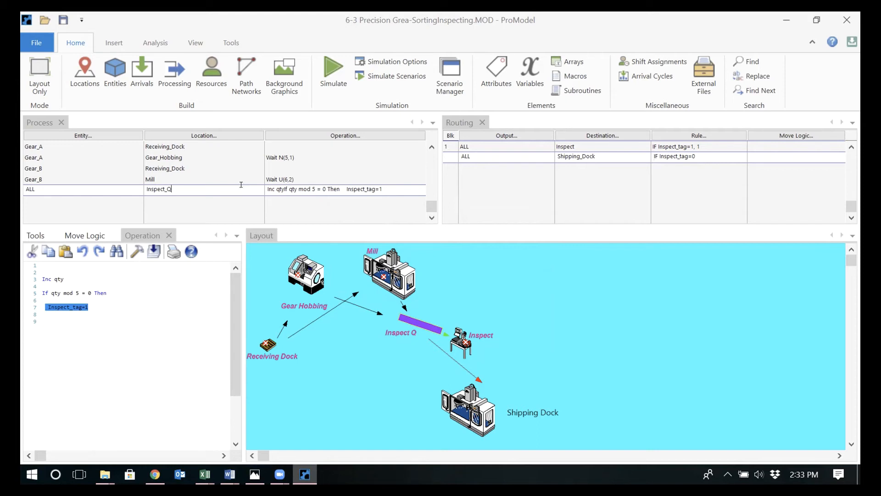
# Add a process record for ALL entities at the Inspect location below the Inspect_Q record
pyautogui.press('Return')
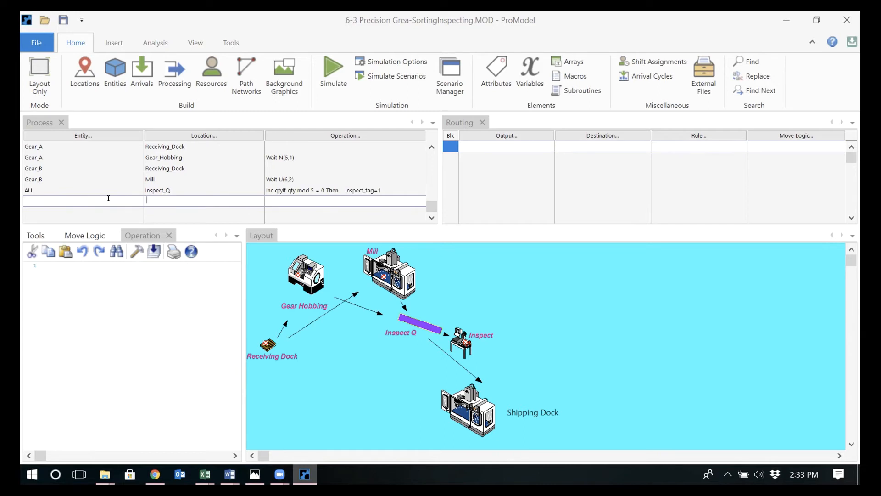
pyautogui.doubleClick(108, 198)
pyautogui.doubleClick(100, 225)
pyautogui.doubleClick(158, 199)
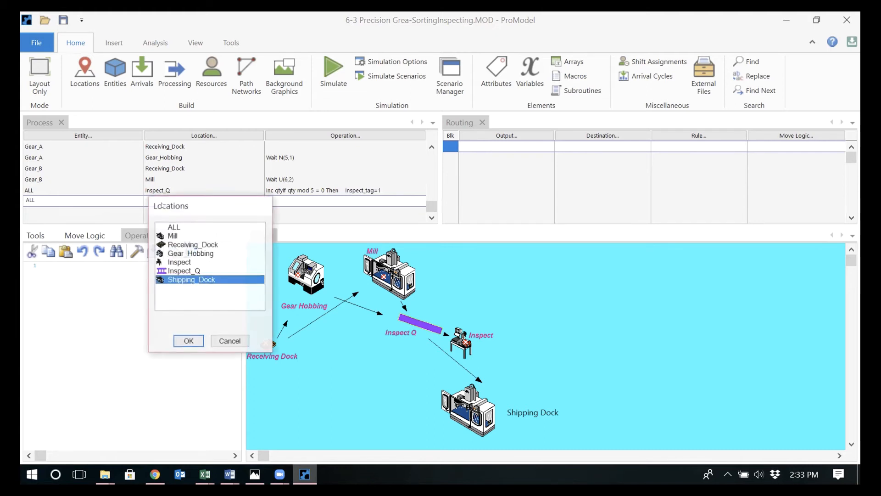
pyautogui.click(173, 261)
pyautogui.doubleClick(172, 262)
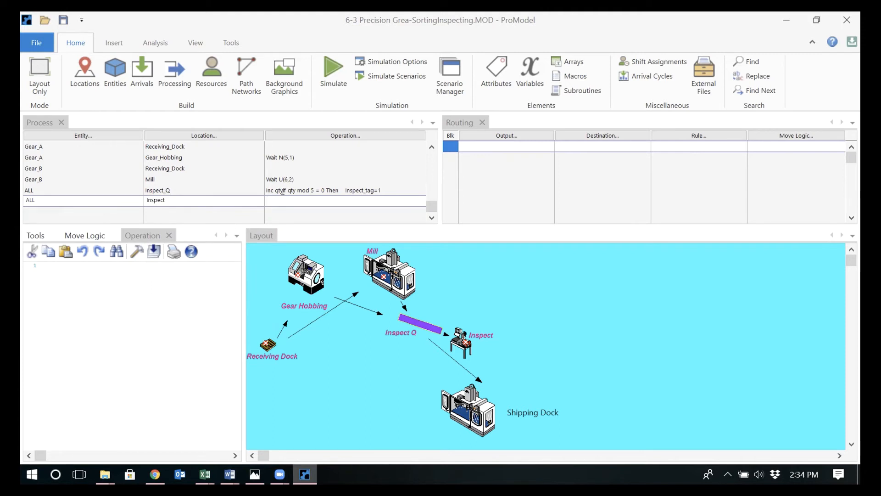
# Enter wait N(6,2) as the operation logic of the ALL record at Inspect
pyautogui.write('wait N(6,2)')
# Route ALL entities from Inspect to Shipping_Dock
pyautogui.click(501, 143)
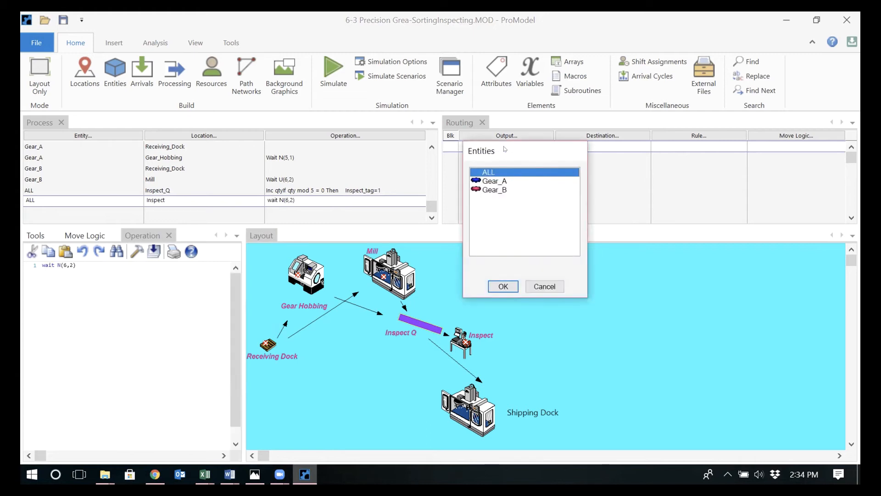
pyautogui.doubleClick(500, 171)
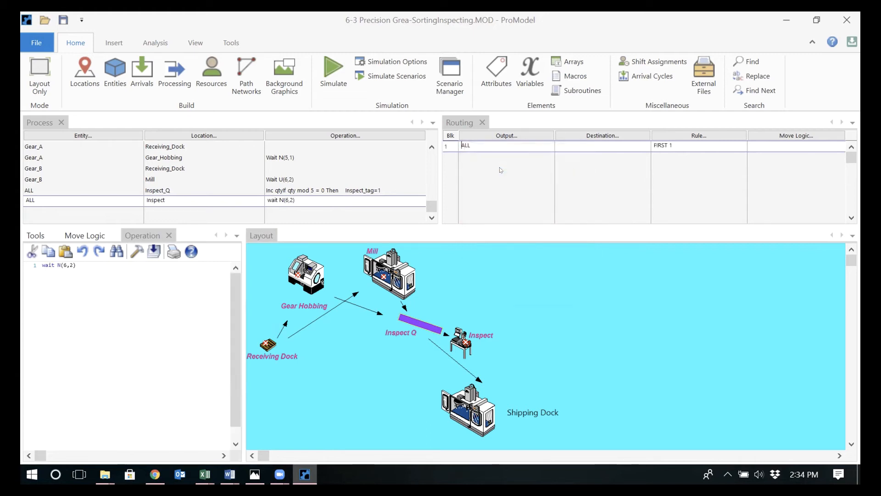
pyautogui.click(581, 138)
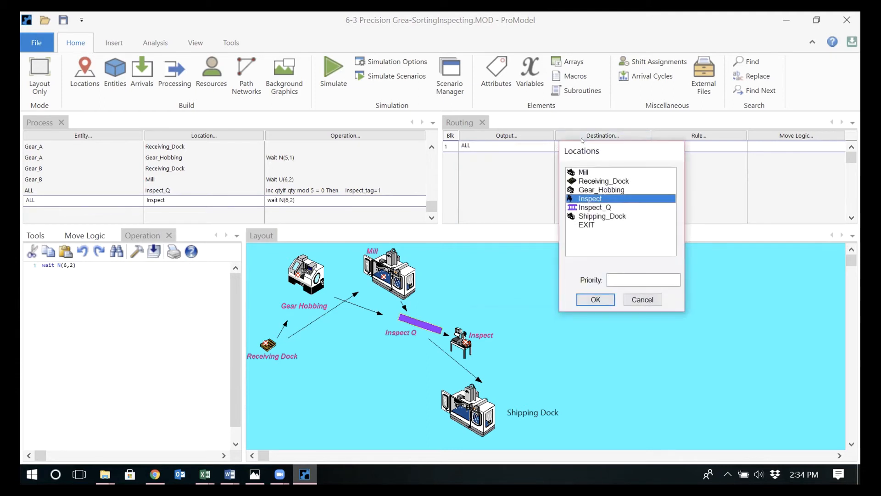
pyautogui.doubleClick(587, 216)
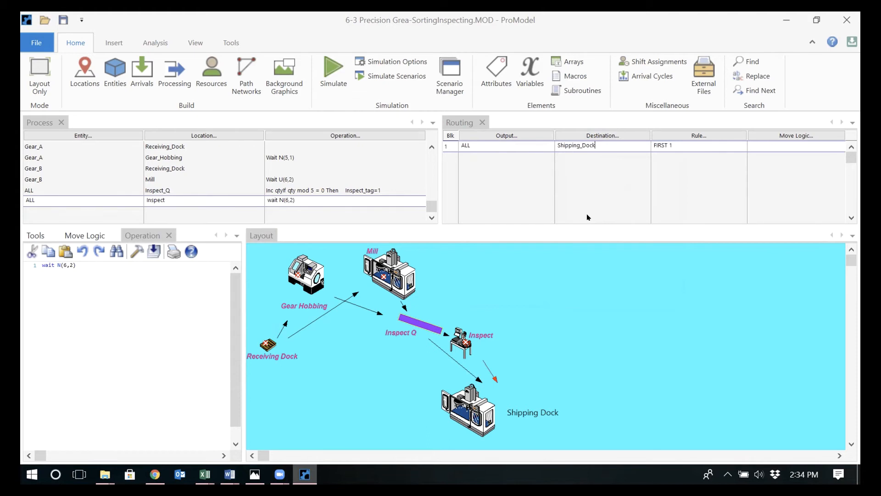
# Add a process record for Gear_A at Shipping_Dock and route its Gear_A output to EXIT
pyautogui.click(228, 193)
pyautogui.moveTo(107, 220); pyautogui.dragTo(179, 253)
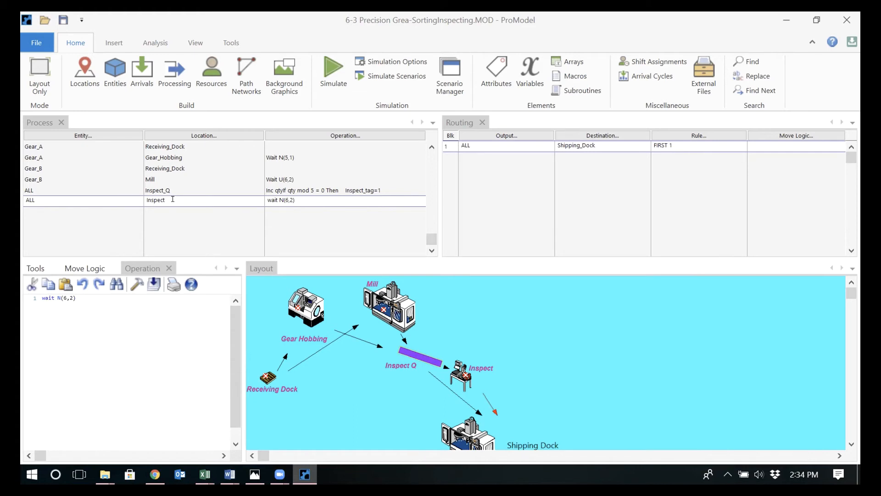
pyautogui.press('Down')
pyautogui.doubleClick(115, 204)
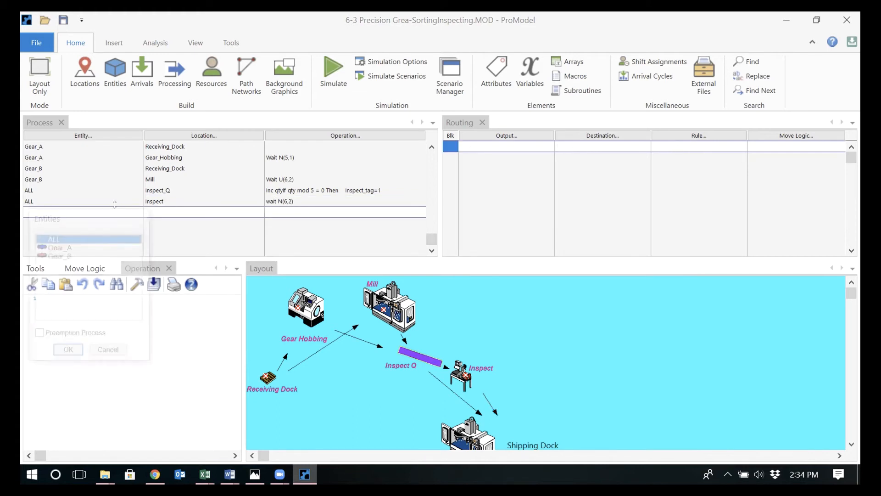
pyautogui.doubleClick(78, 246)
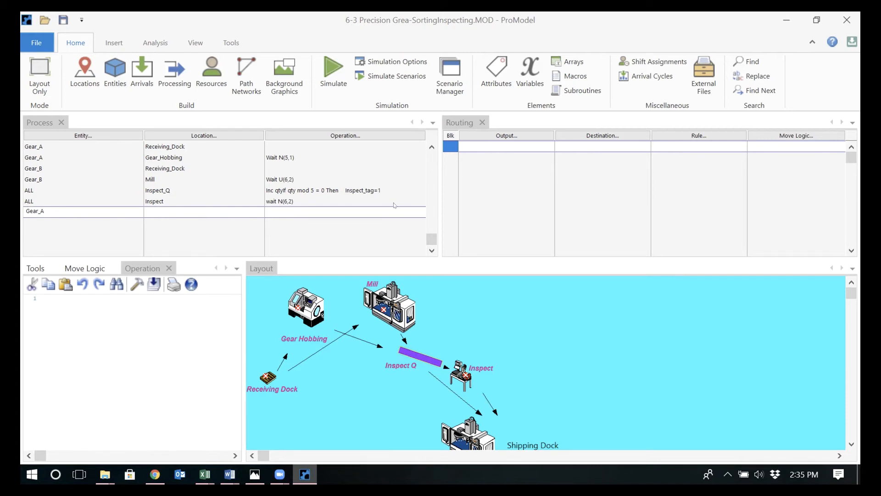
pyautogui.doubleClick(213, 204)
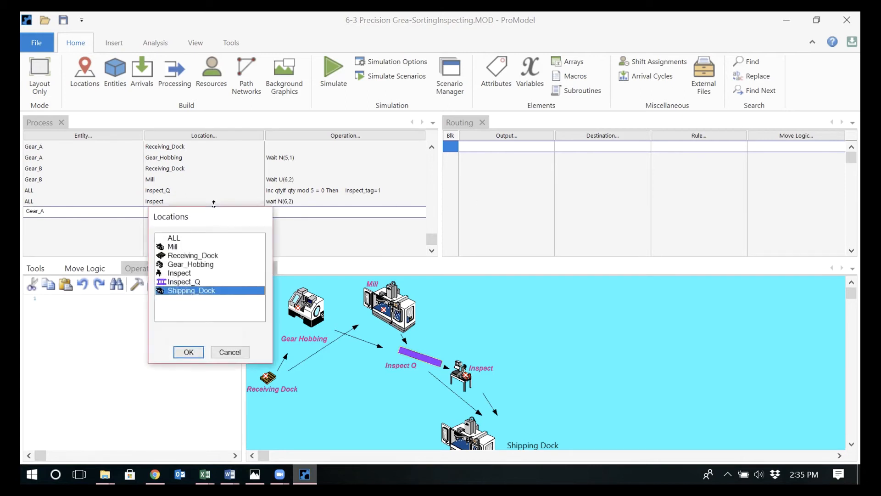
pyautogui.doubleClick(204, 290)
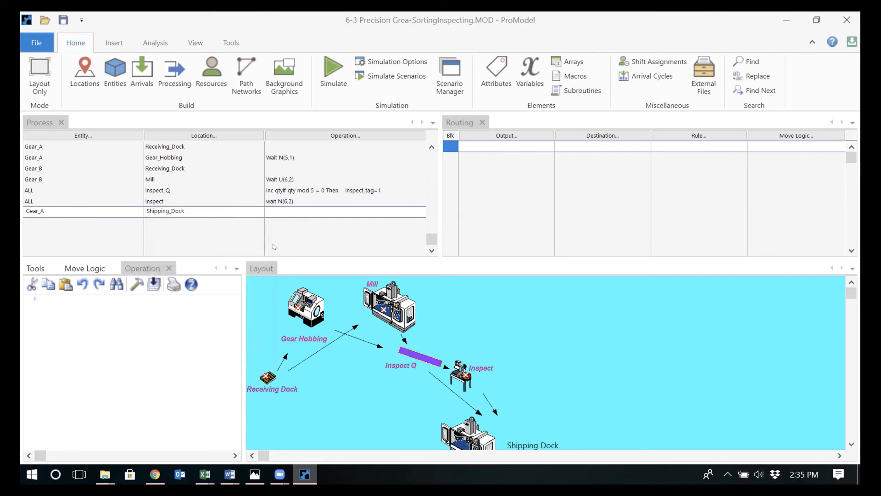
pyautogui.click(486, 142)
pyautogui.doubleClick(587, 225)
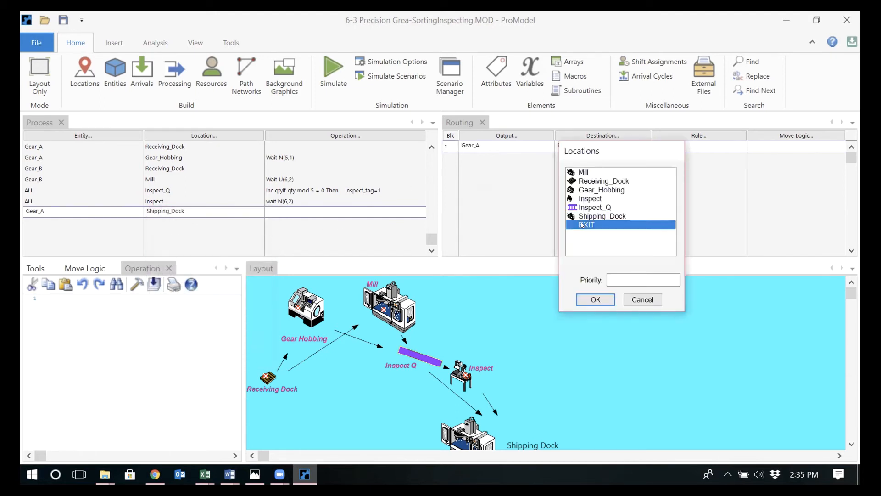
# Add a process record for Gear_B at Shipping_Dock below the Gear_A Shipping_Dock record
pyautogui.click(97, 219)
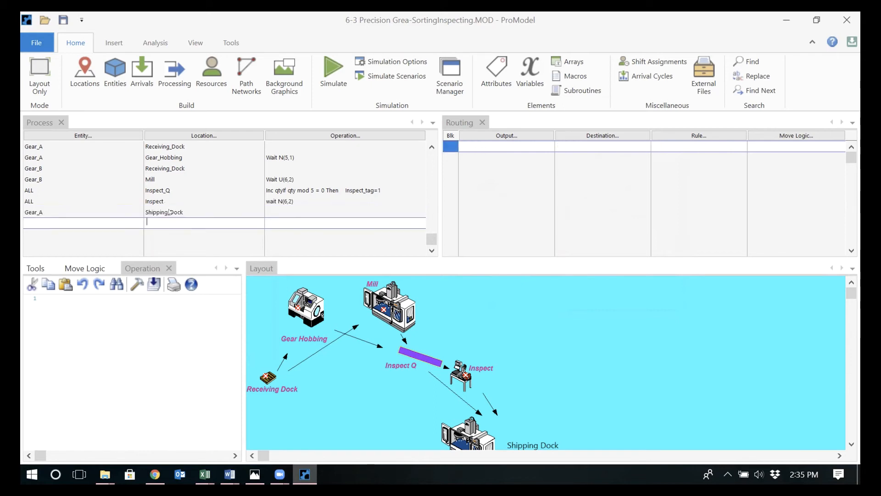
pyautogui.click(96, 218)
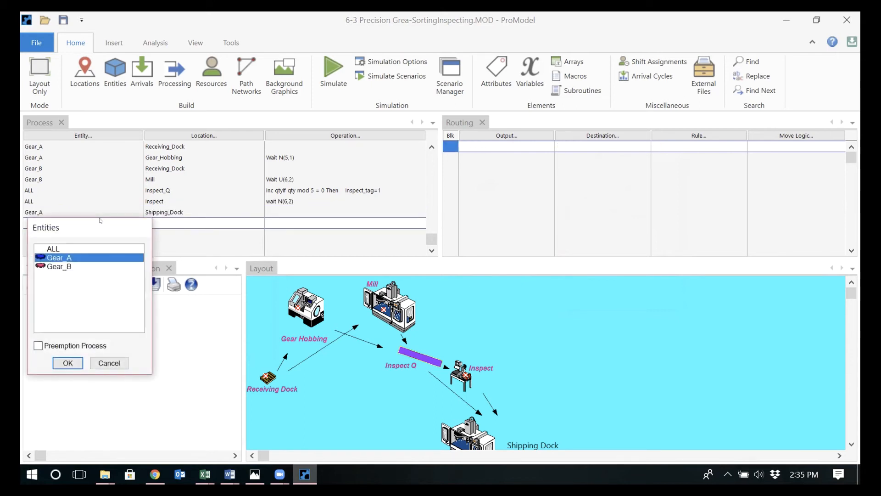
pyautogui.doubleClick(85, 264)
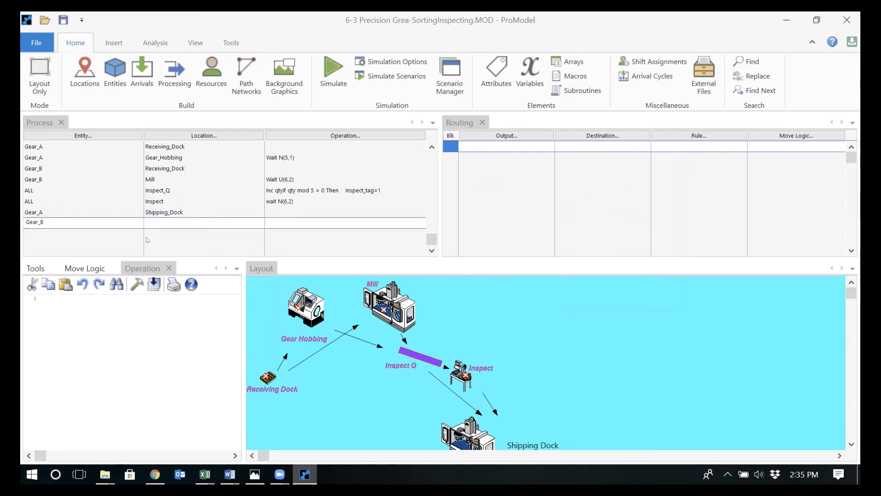
pyautogui.click(174, 223)
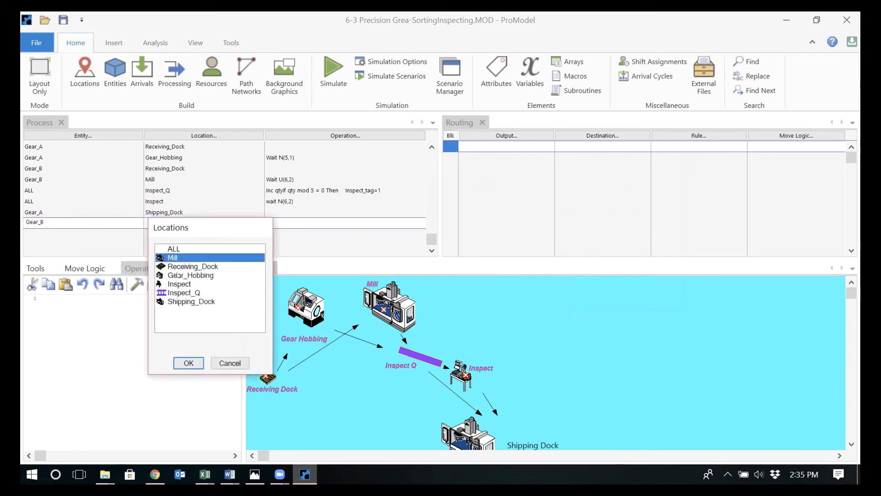
pyautogui.doubleClick(187, 301)
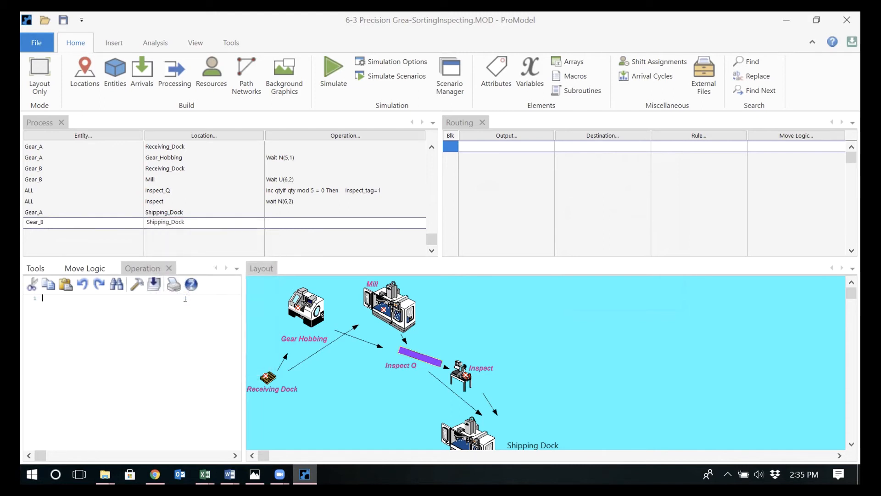
# Route the Gear_B output from Shipping_Dock to EXIT
pyautogui.click(474, 145)
pyautogui.click(481, 142)
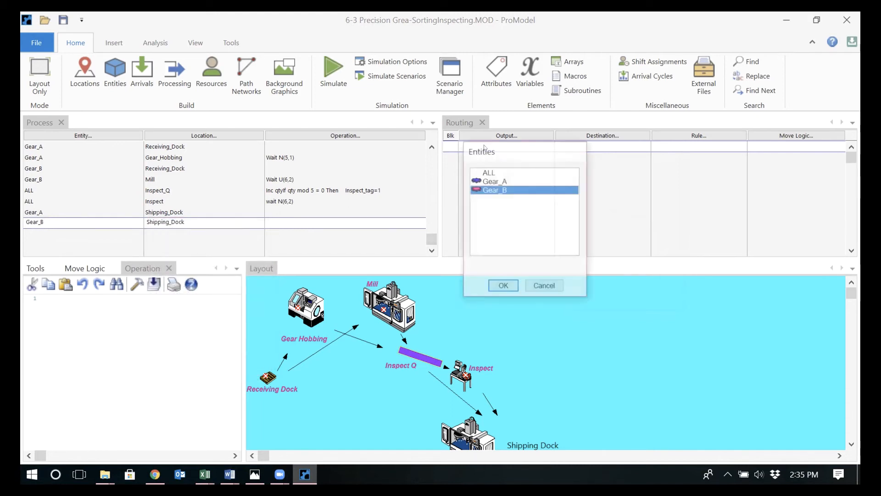
pyautogui.doubleClick(499, 189)
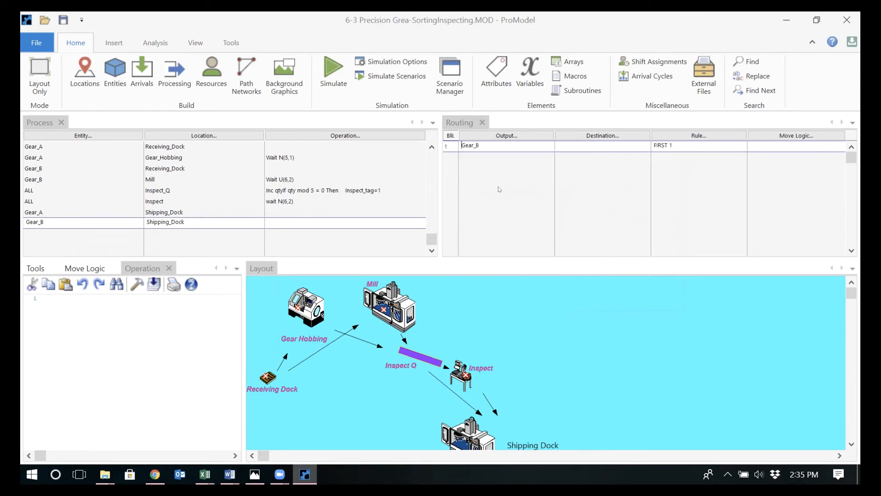
pyautogui.click(593, 143)
pyautogui.doubleClick(591, 225)
# Save the model, run the Baseline simulation, and review the results in Output Viewer before returning to ProModel
pyautogui.click(63, 20)
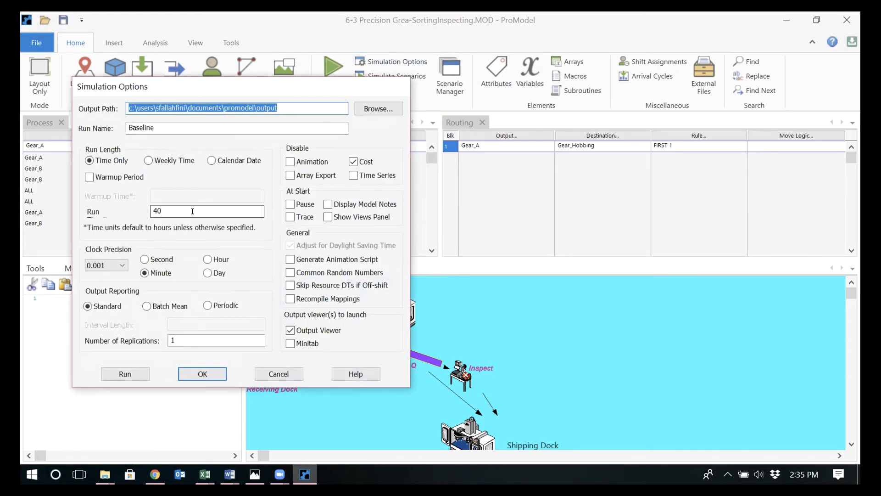
pyautogui.click(128, 373)
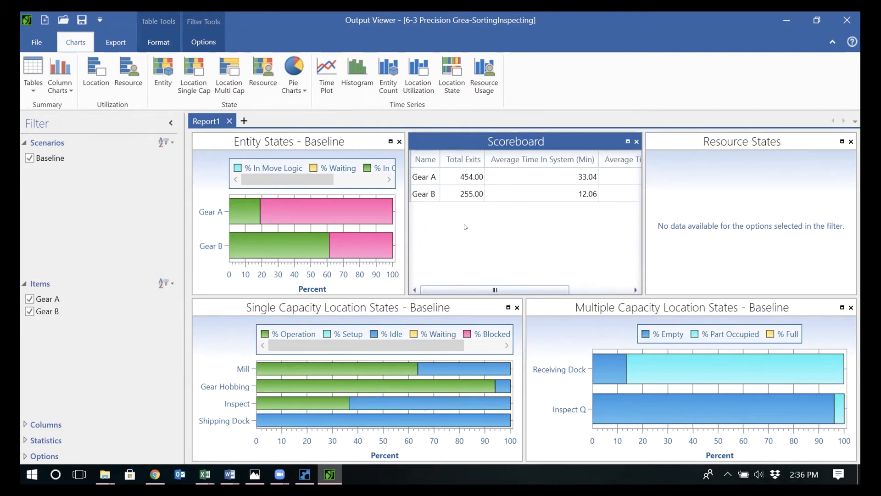
pyautogui.hotkey('alt', 'Tab')
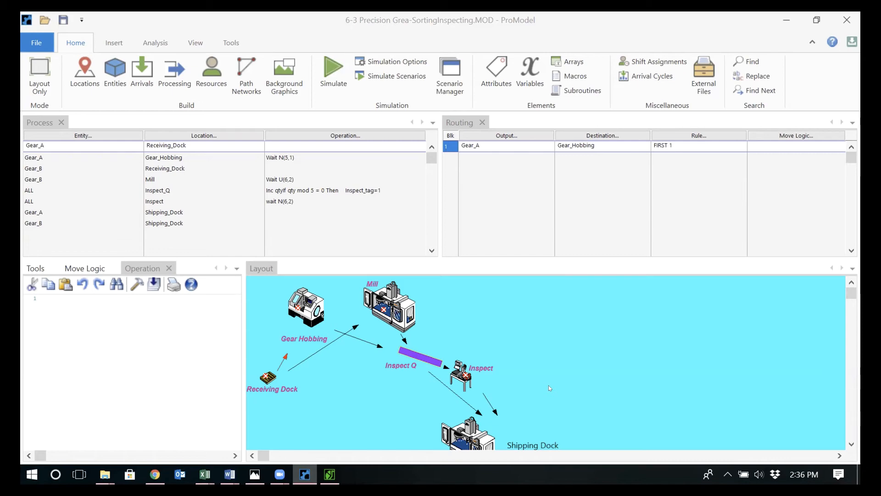
pyautogui.click(330, 473)
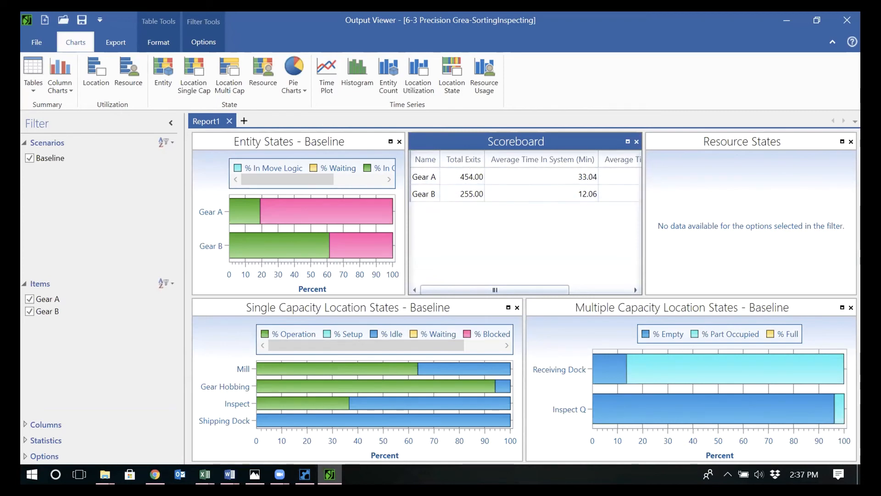
pyautogui.click(305, 473)
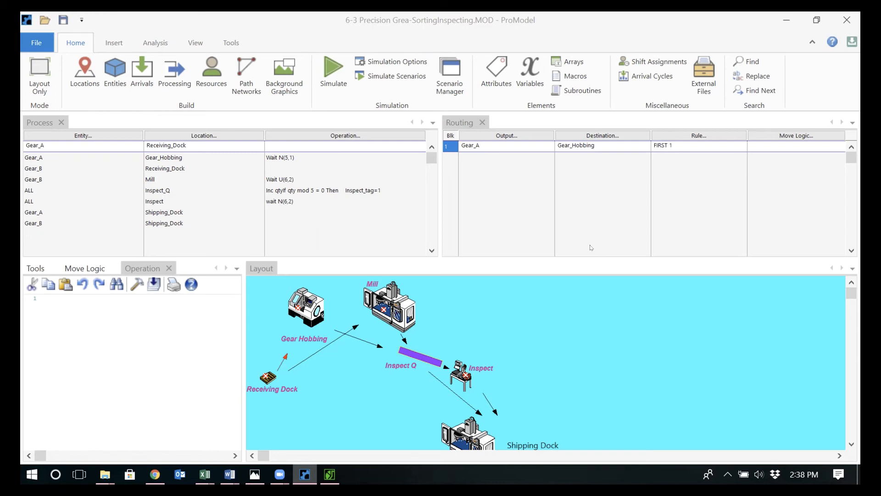
# Check the definition of the inspect_qty variable and return to the processing records
pyautogui.moveTo(590, 254); pyautogui.dragTo(589, 238)
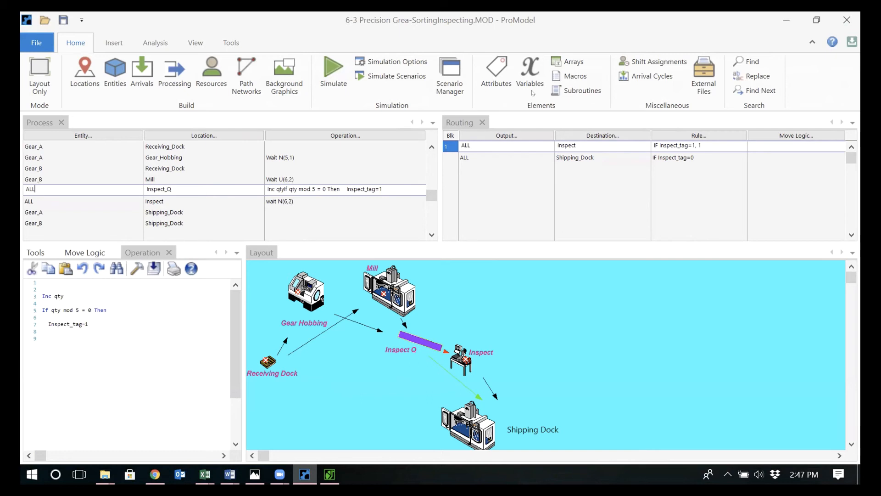
pyautogui.click(530, 74)
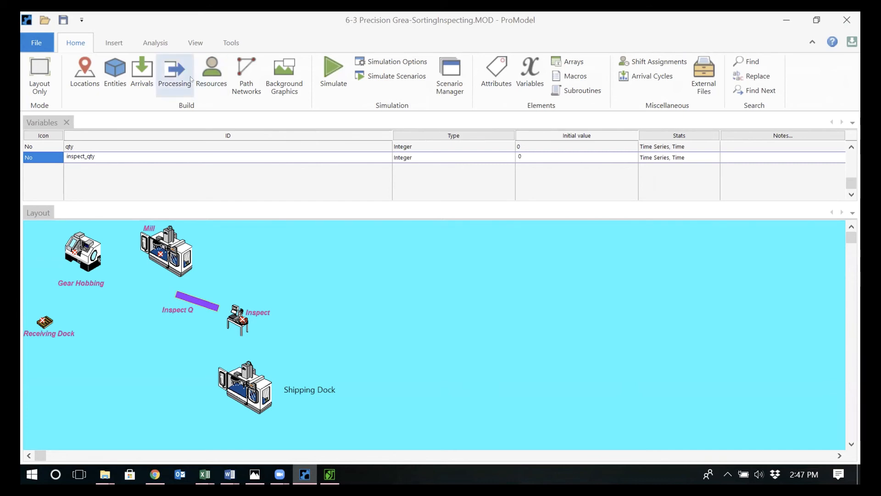
pyautogui.click(169, 65)
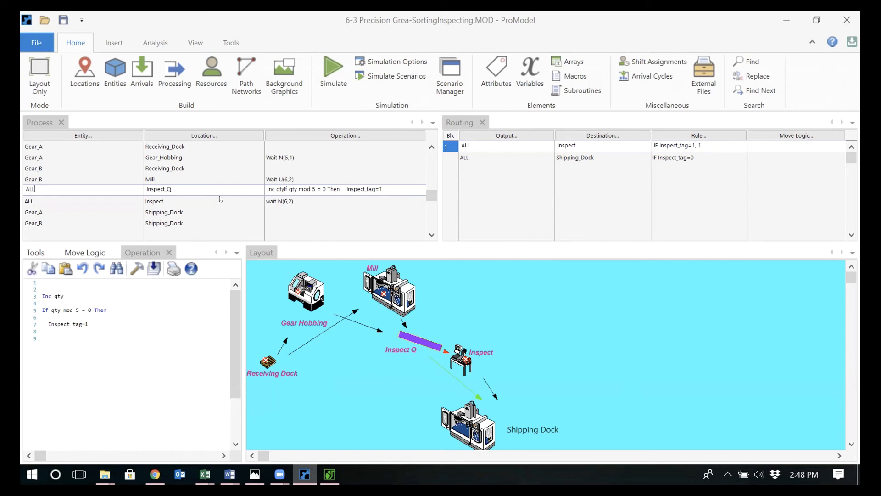
# Add Inc inspect_qty below the wait N(6,2) statement in the operation logic of the ALL record at Inspect
pyautogui.click(199, 197)
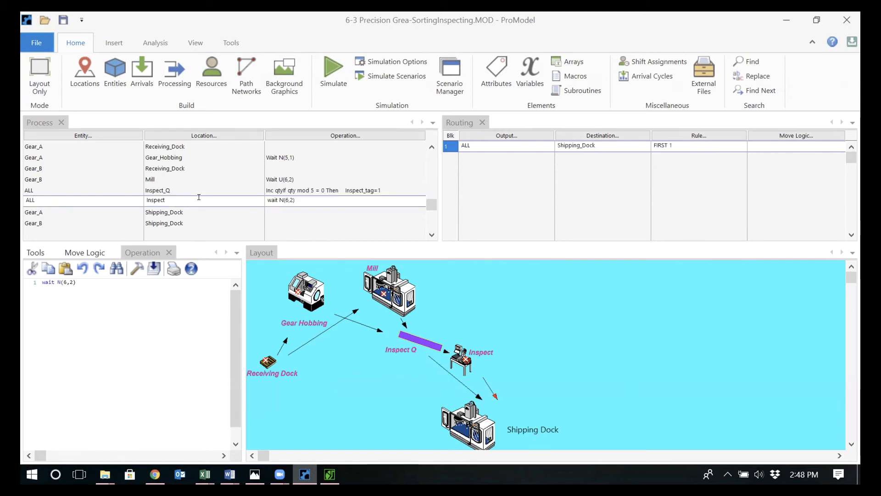
pyautogui.click(146, 331)
pyautogui.press('Return')
pyautogui.write('Inc ')
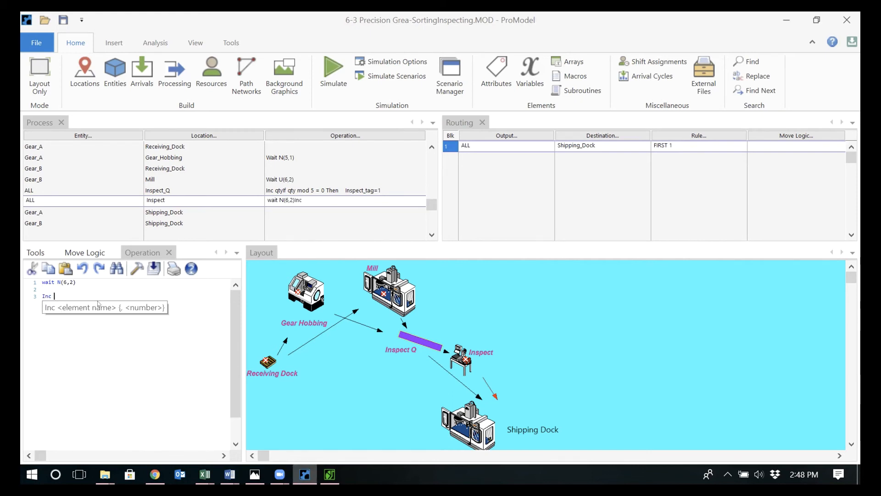
pyautogui.write('in')
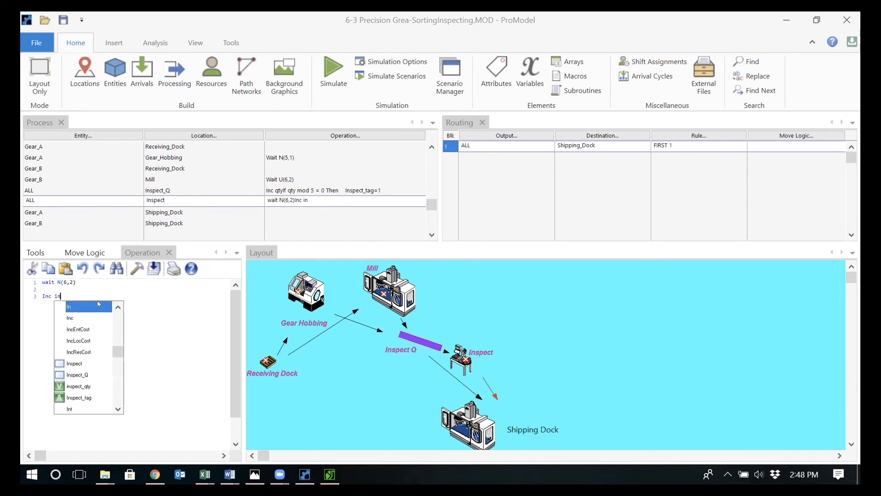
pyautogui.doubleClick(86, 386)
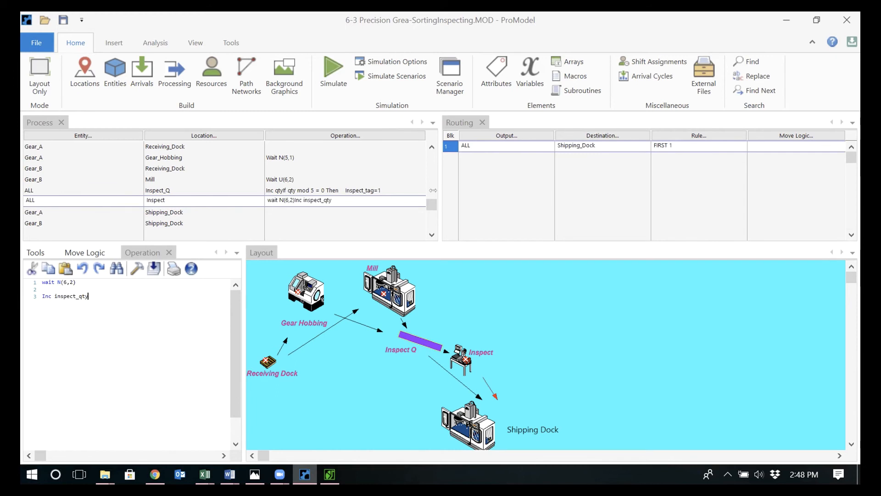
# Check the definitions of the Inspect_tag and time_in attributes and return to the processing records
pyautogui.click(497, 73)
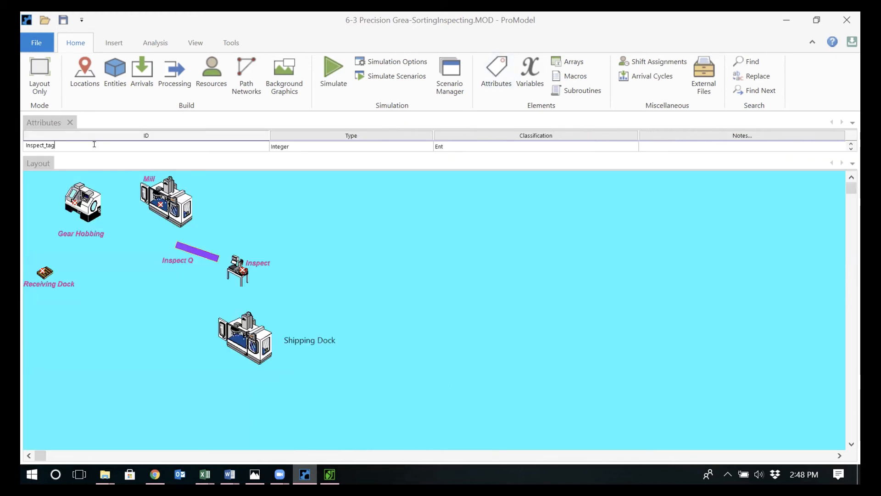
pyautogui.moveTo(94, 148); pyautogui.dragTo(98, 165)
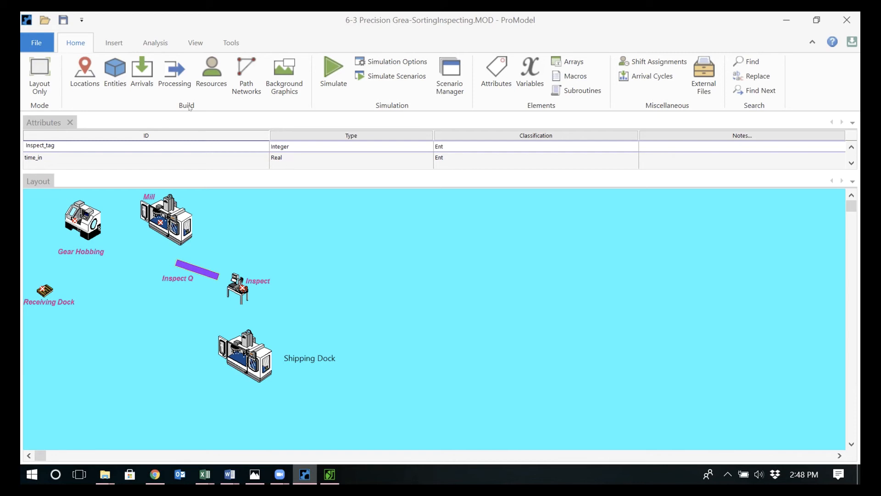
pyautogui.click(169, 77)
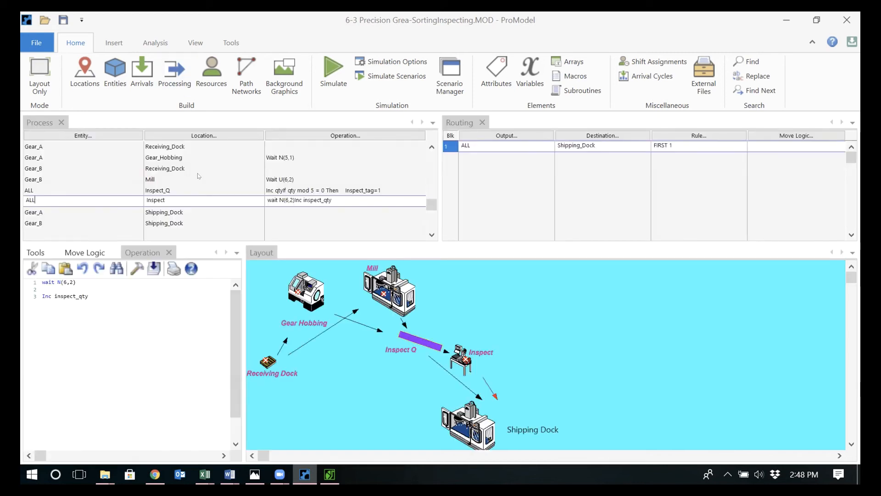
# Insert time_in = Clock(min) above the Wait N(5,1) statement in the operation logic of Gear_A at Gear_Hobbing
pyautogui.click(172, 155)
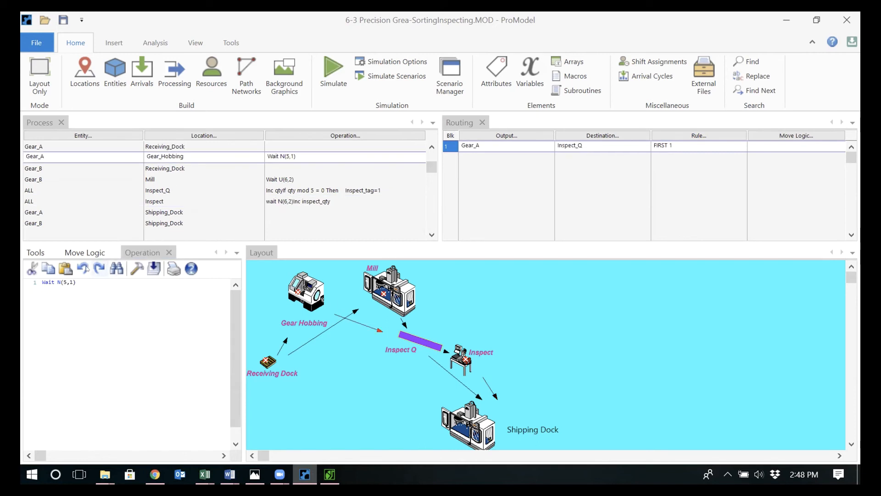
pyautogui.click(38, 282)
pyautogui.press('Return')
pyautogui.press('Return')
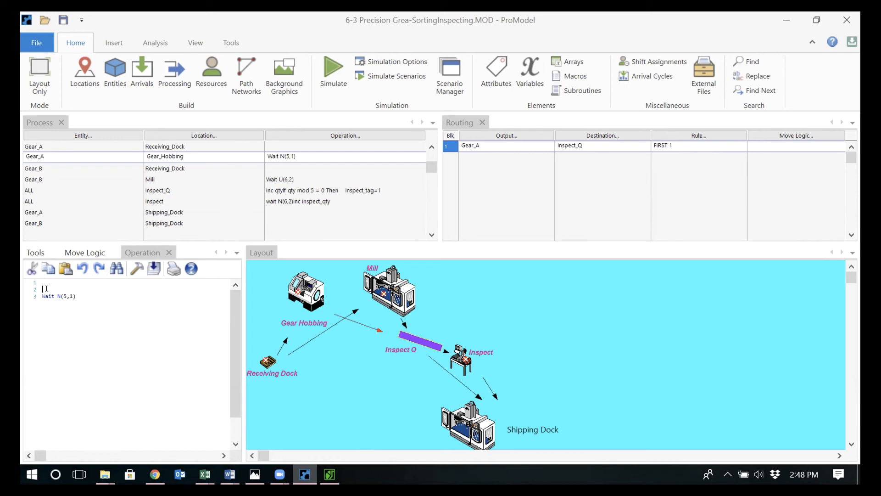
pyautogui.write('i')
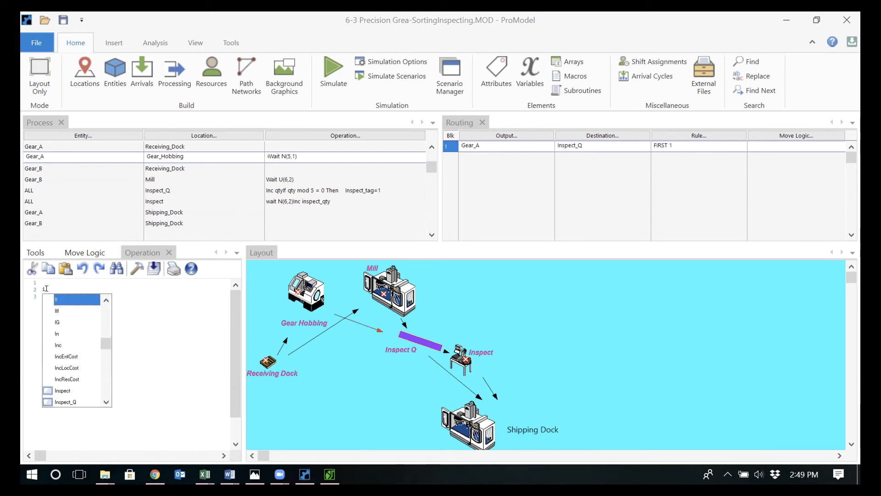
pyautogui.press('BackSpace')
pyautogui.write('Time')
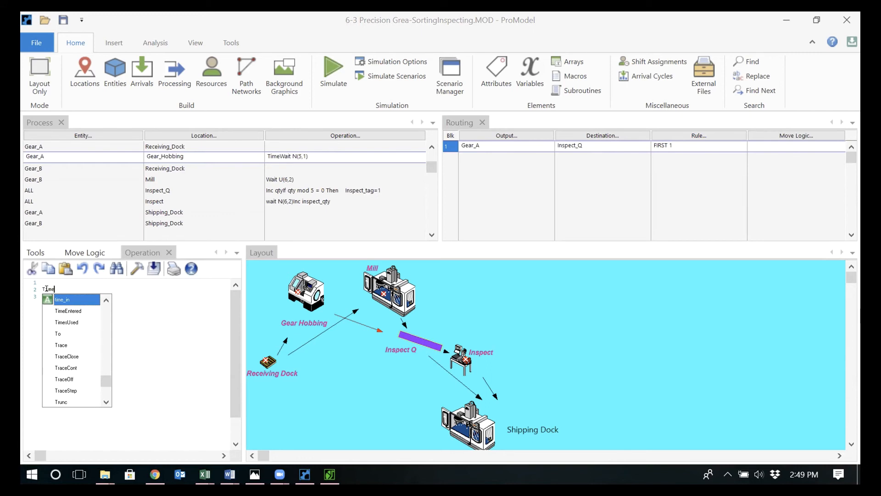
pyautogui.doubleClick(70, 301)
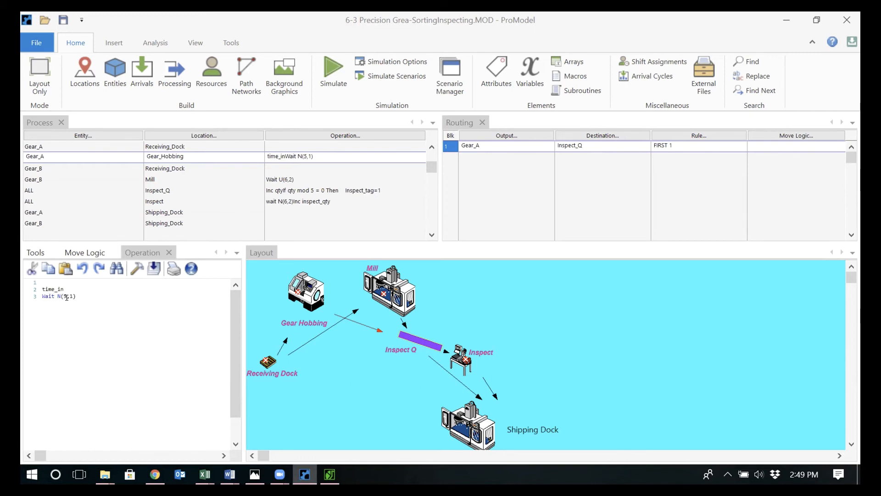
pyautogui.write('= c')
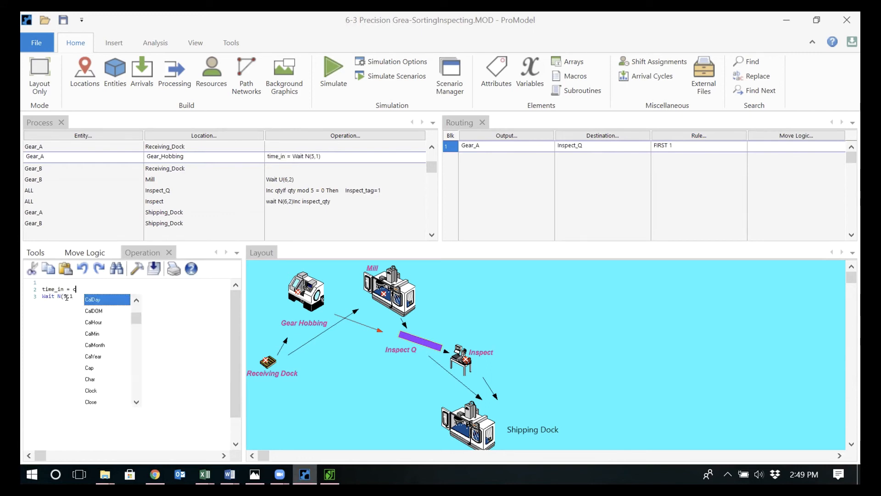
pyautogui.write('lok')
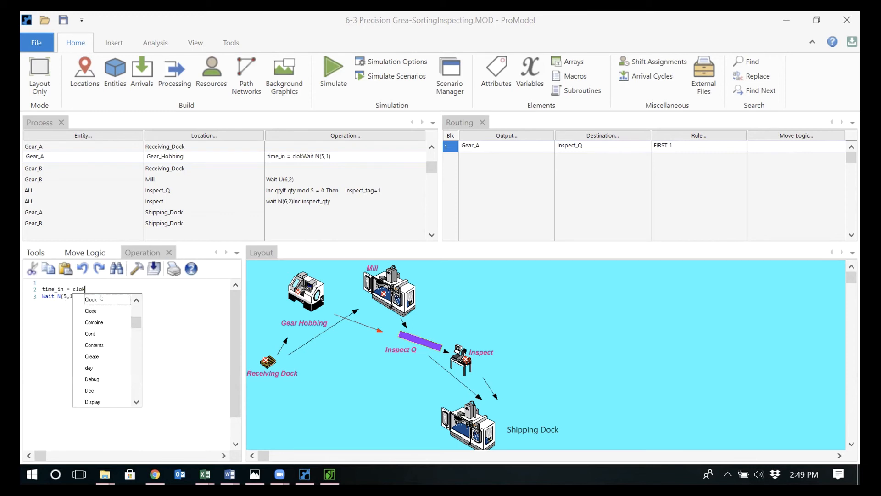
pyautogui.doubleClick(100, 298)
pyautogui.write('min')
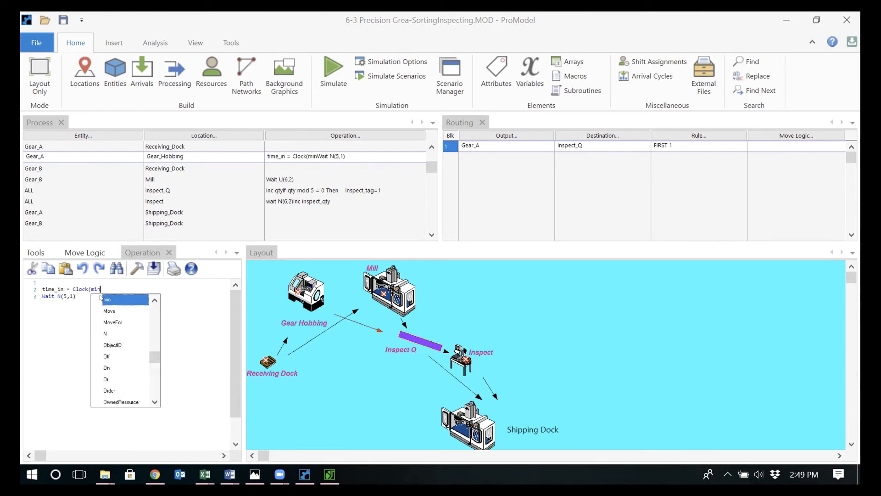
pyautogui.write(')')
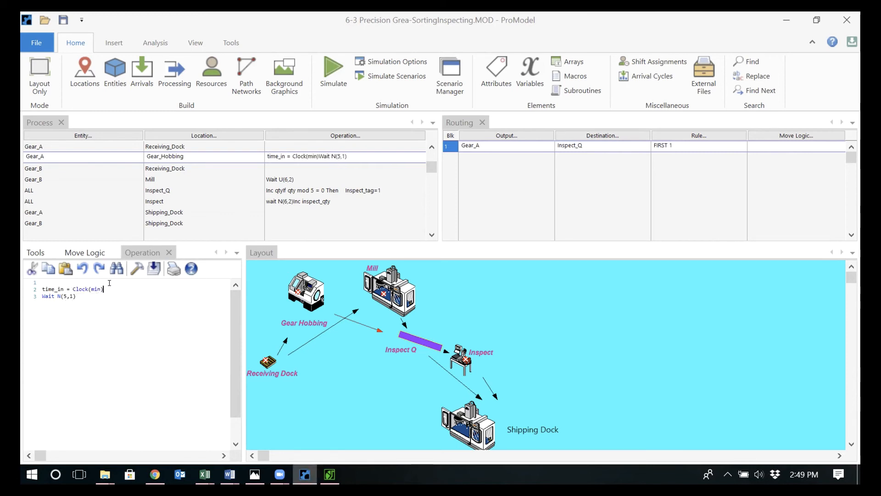
# Copy the time_in = Clock(min) statement above Wait U(6,2) in the operation logic of Gear_B at Mill
pyautogui.moveTo(104, 289); pyautogui.dragTo(39, 282)
pyautogui.hotkey('ctrl', 'c')
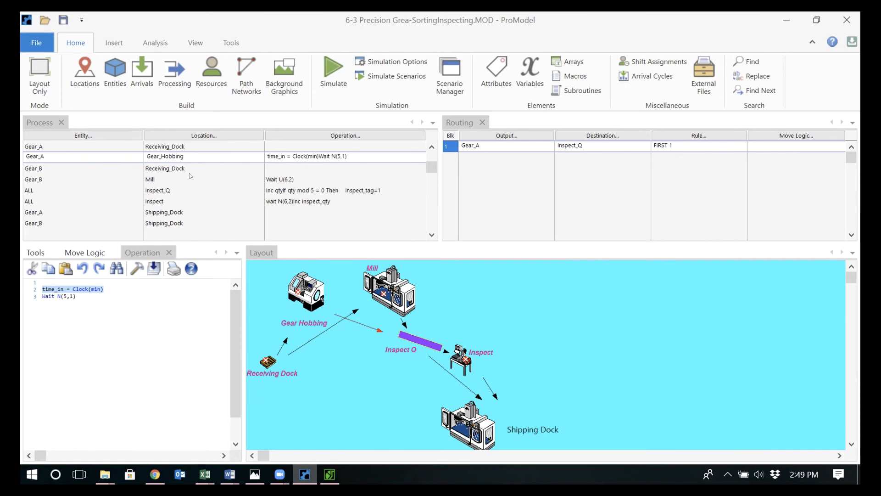
pyautogui.click(154, 179)
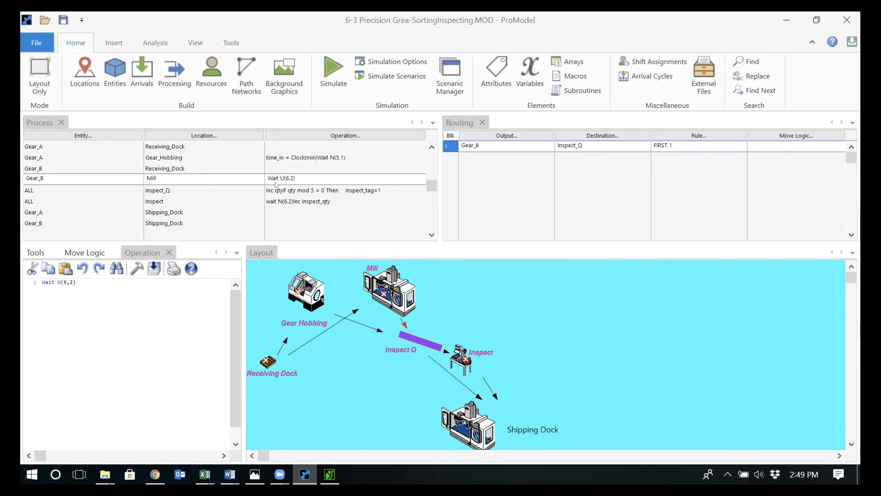
pyautogui.click(39, 275)
pyautogui.press('Return')
pyautogui.press('Return')
pyautogui.click(47, 287)
pyautogui.hotkey('ctrl', 'v')
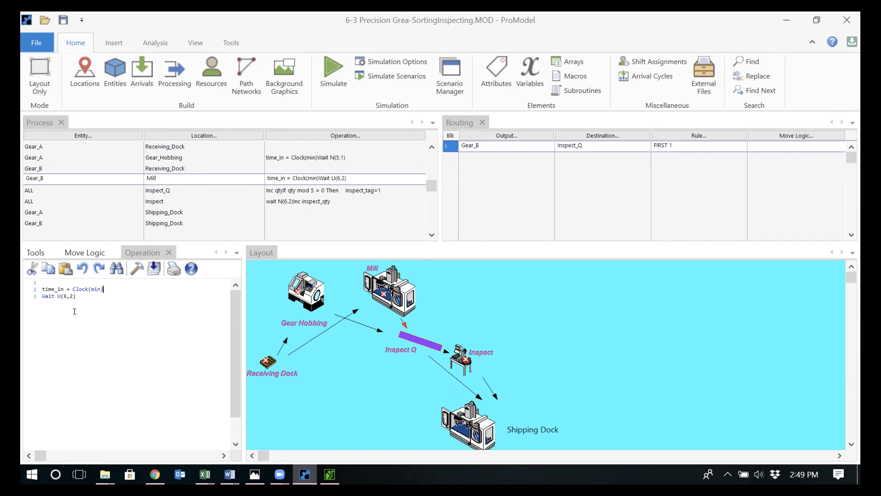
# Add Log "GearA_Processing_time", time_in to the operation logic of Gear_A at Shipping_Dock
pyautogui.click(278, 211)
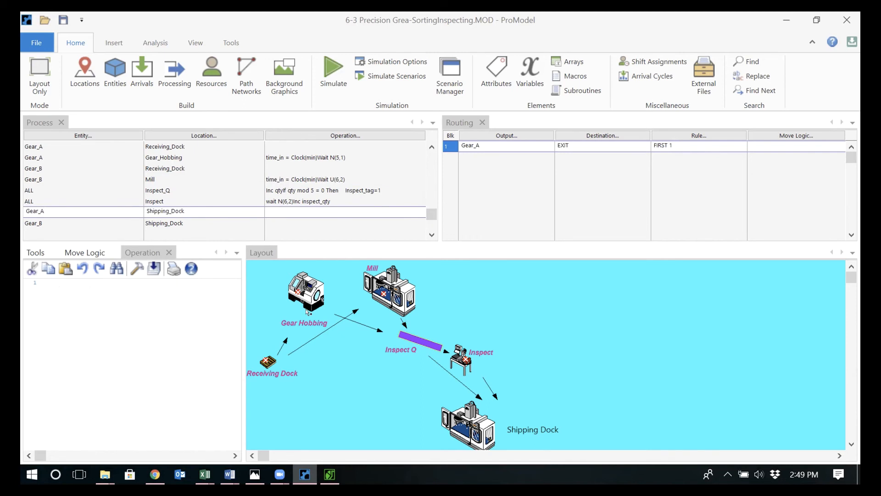
pyautogui.press('Return')
pyautogui.press('Return')
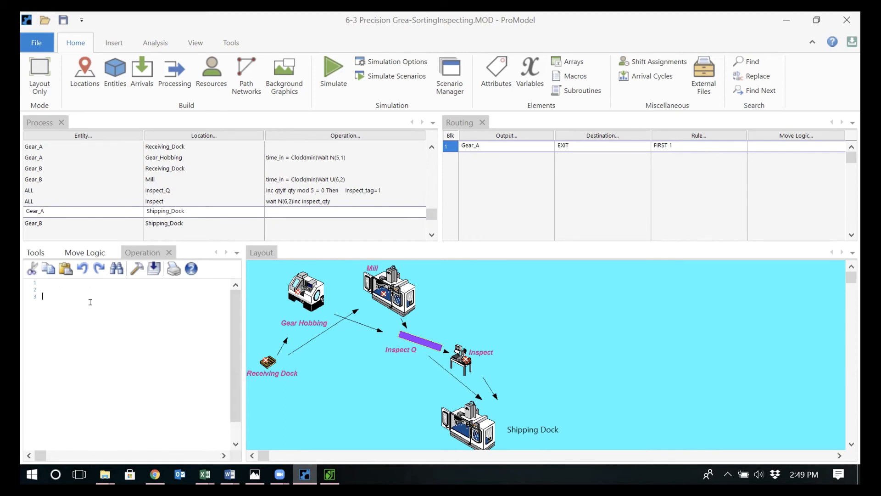
pyautogui.write('Log')
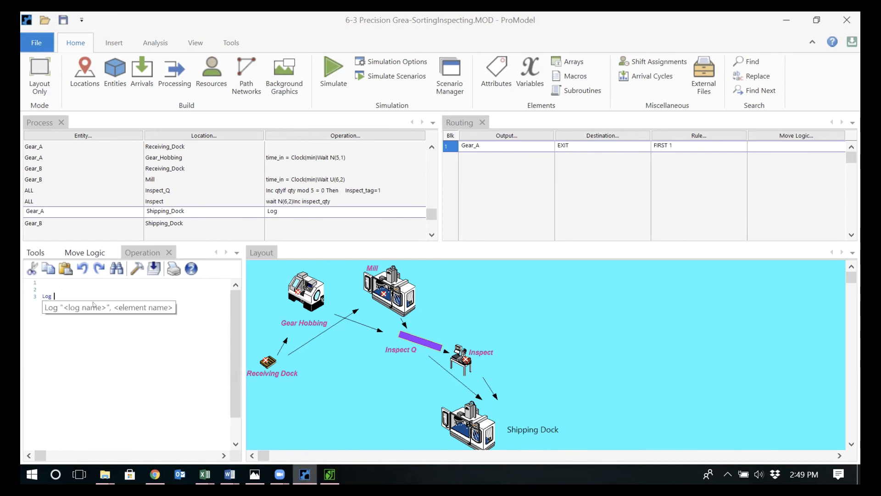
pyautogui.write(' "Gear A')
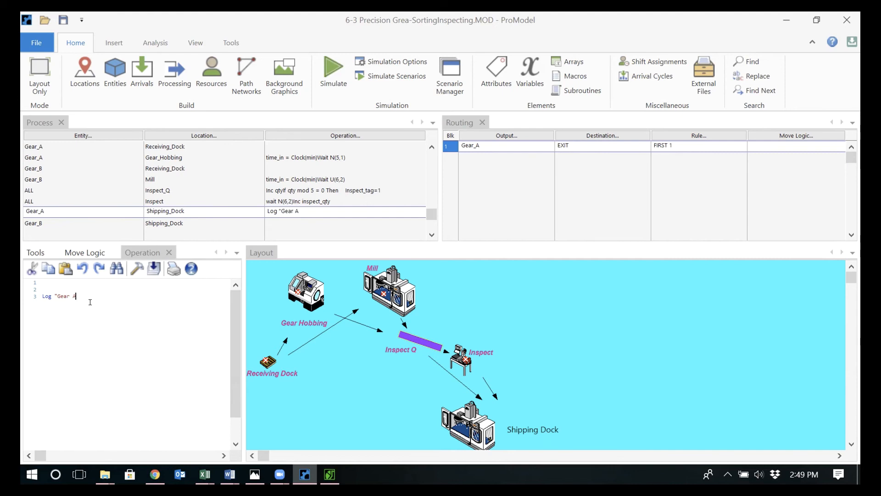
pyautogui.press('BackSpace')
pyautogui.press('BackSpace')
pyautogui.write('A')
pyautogui.press('BackSpace')
pyautogui.write('_Processing')
pyautogui.write('_time", time')
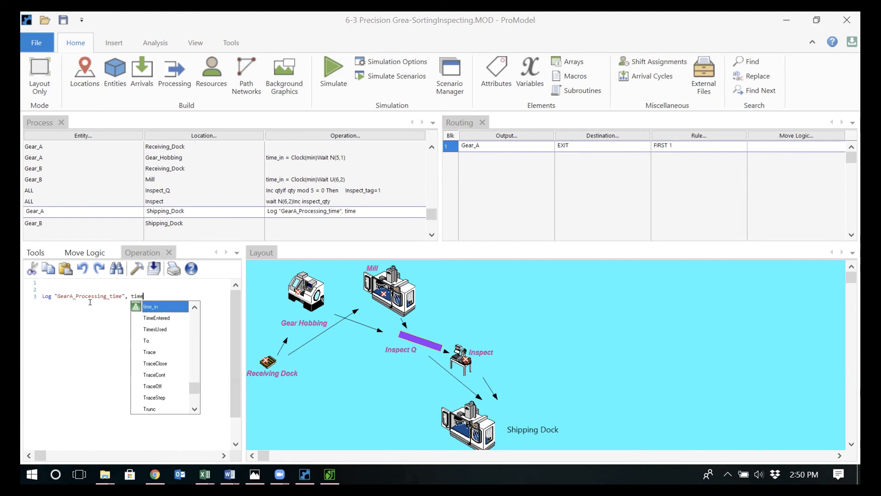
pyautogui.doubleClick(157, 305)
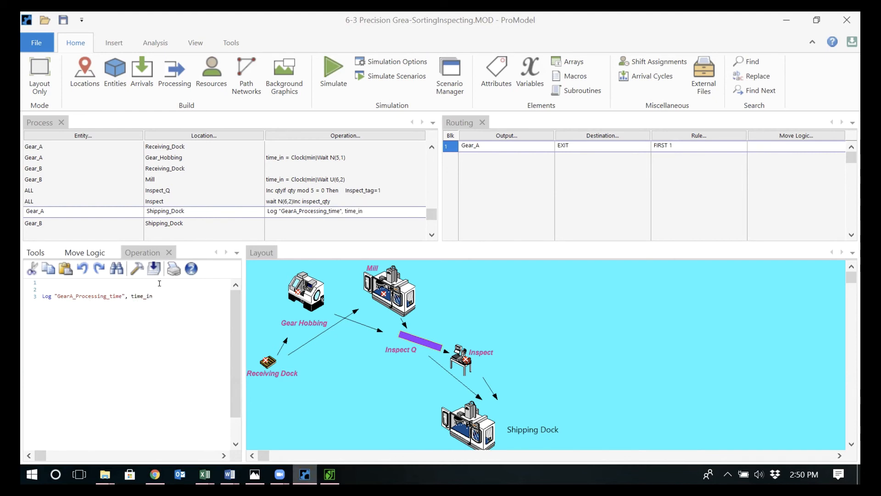
# Copy the Log statement into the operation logic of Gear_B at Shipping_Dock and rename its log GearB_Processing_time
pyautogui.moveTo(154, 296); pyautogui.dragTo(38, 293)
pyautogui.hotkey('ctrl', 'c')
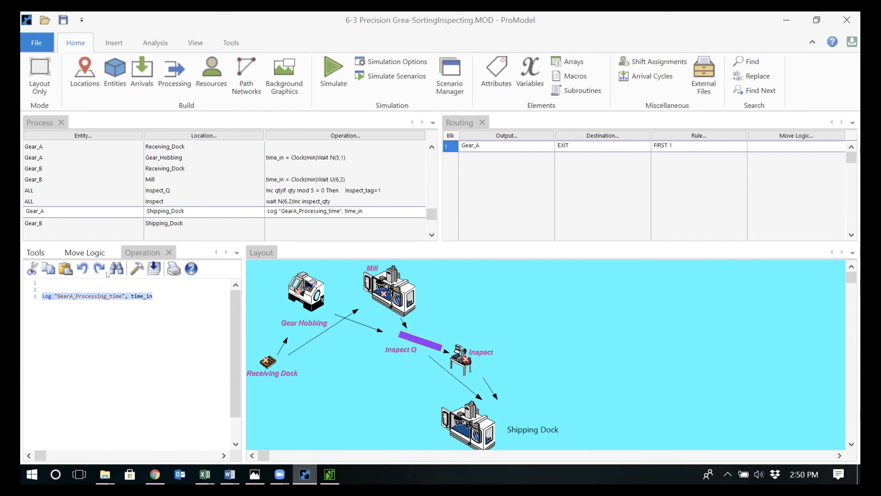
pyautogui.click(289, 223)
pyautogui.press('Return')
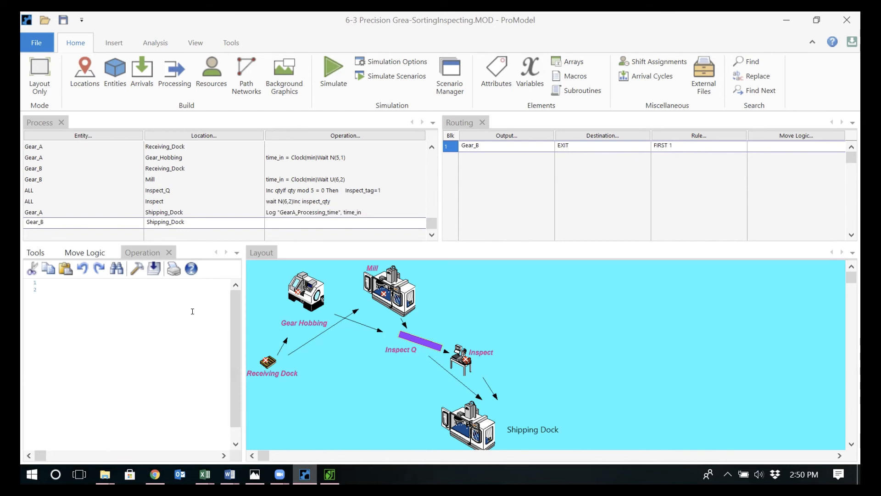
pyautogui.hotkey('ctrl', 'v')
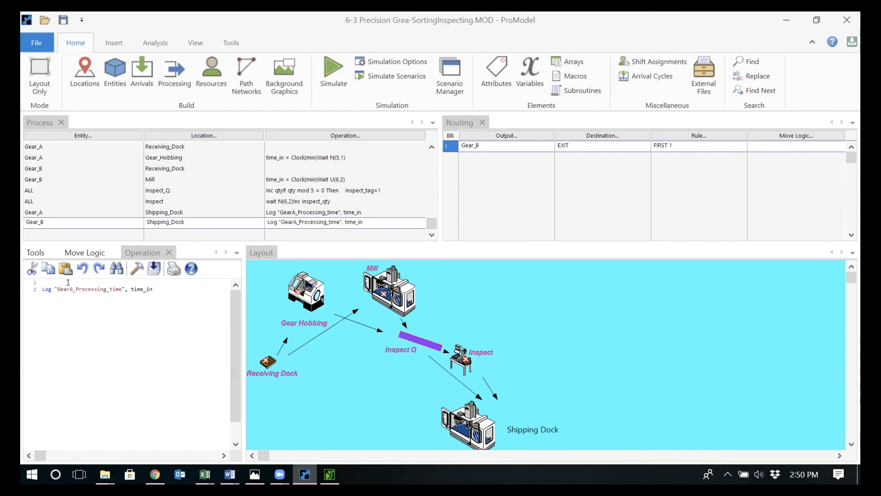
pyautogui.press('BackSpace')
pyautogui.write('B')
# Review the time_in statements at Gear_Hobbing and Mill and the Log statement of Gear_A at Shipping_Dock
pyautogui.click(283, 167)
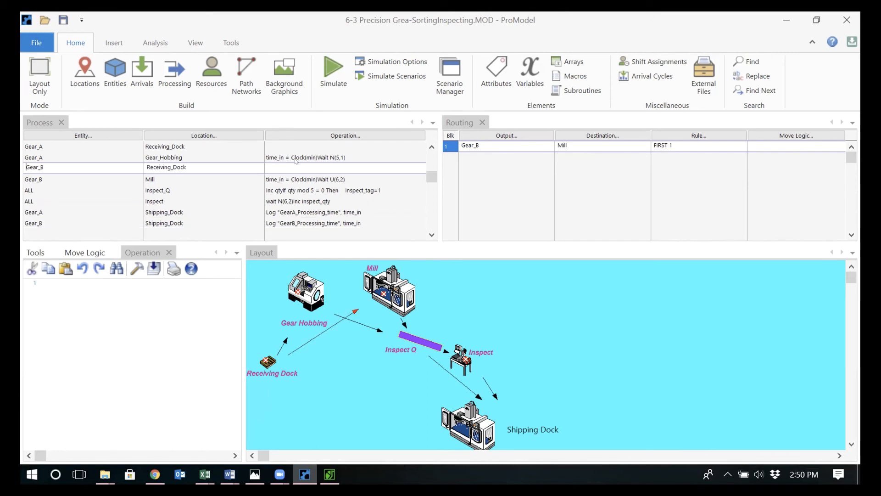
pyautogui.click(296, 159)
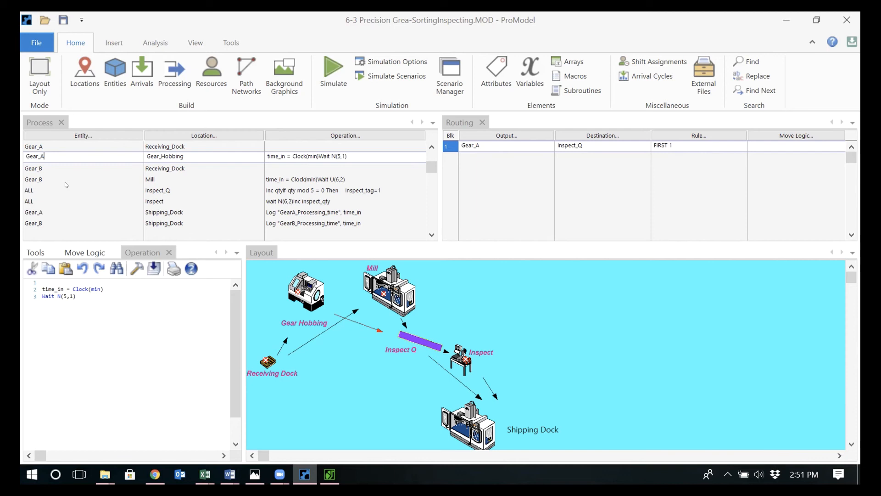
pyautogui.click(189, 177)
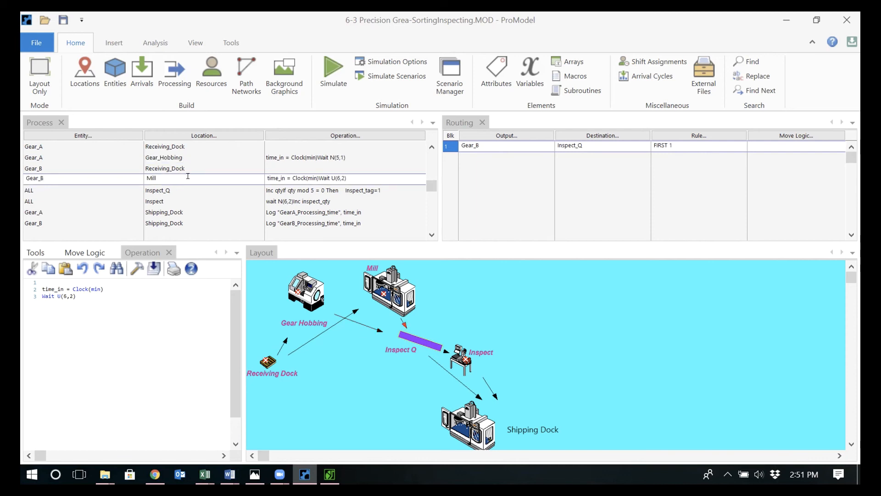
pyautogui.click(192, 156)
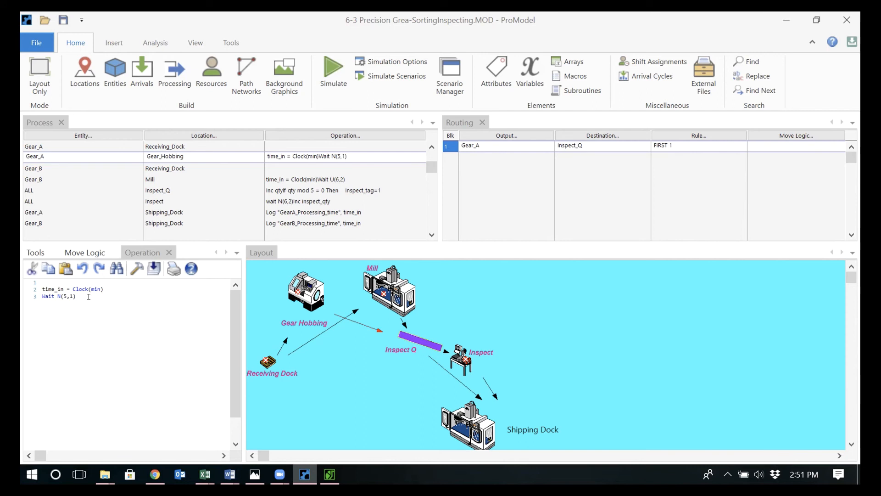
pyautogui.click(306, 212)
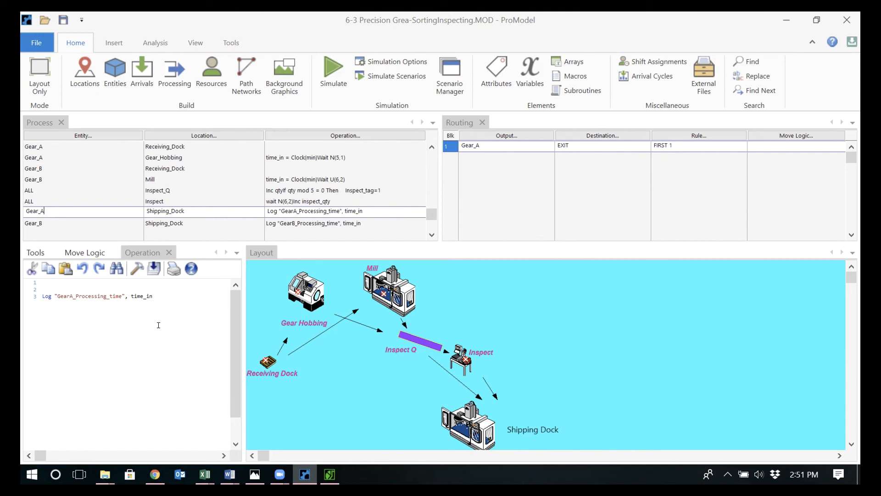
# Run the simulation with animation turned off and create a Variable Summary table from the output
pyautogui.click(332, 70)
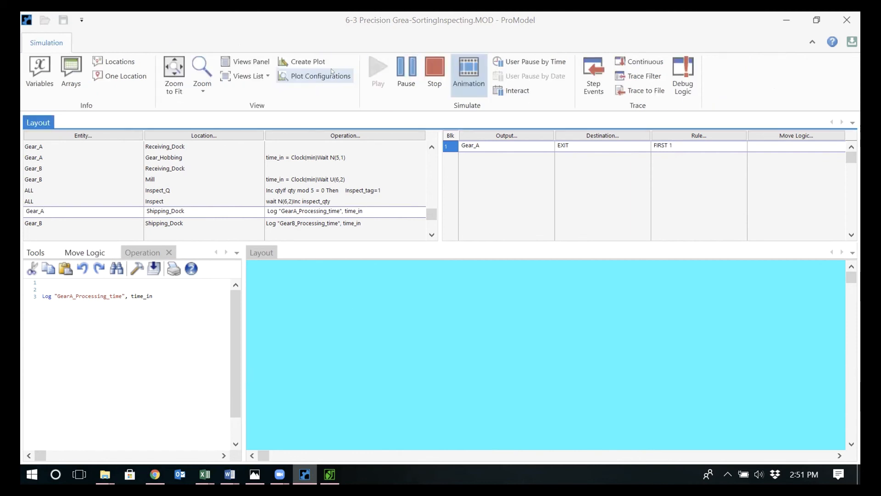
pyautogui.click(466, 78)
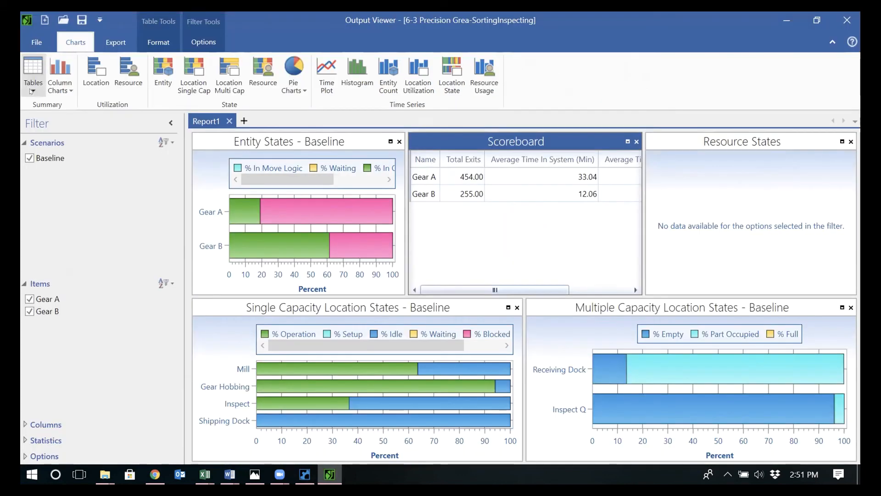
pyautogui.click(31, 91)
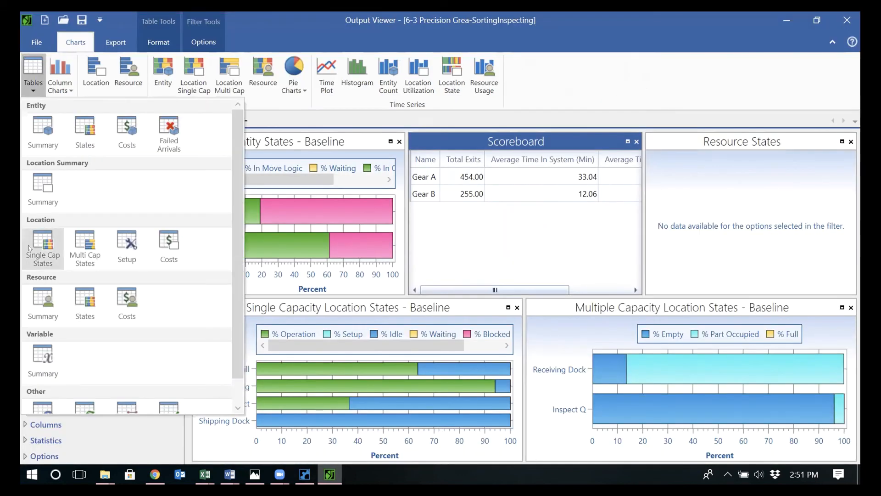
pyautogui.click(42, 357)
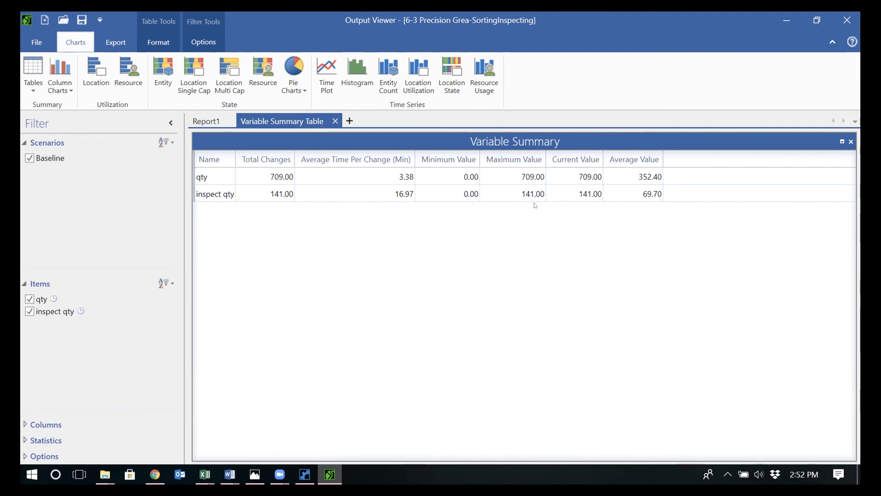
# Compare the Report1 scoreboard with the variable summary and look through the other output tables
pyautogui.click(206, 121)
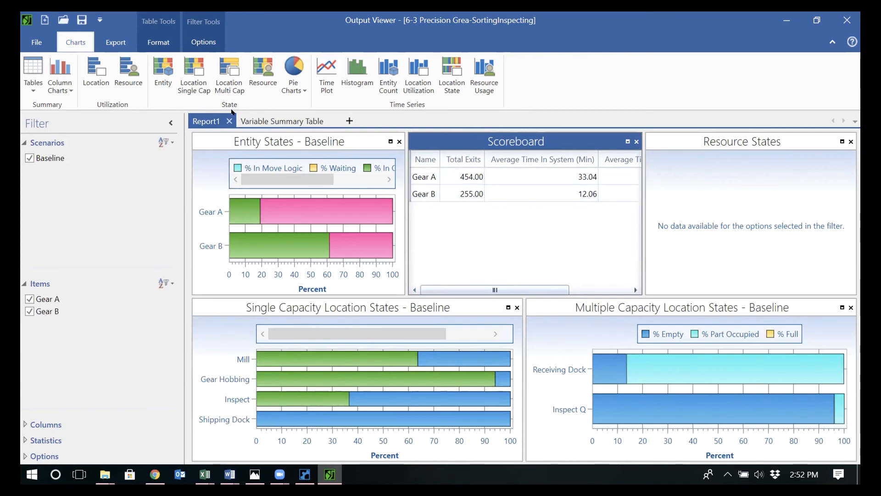
pyautogui.click(255, 122)
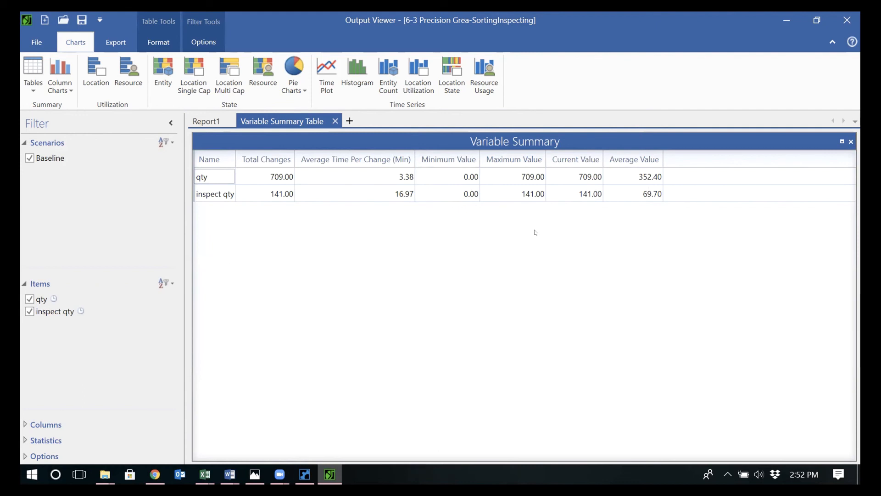
pyautogui.click(29, 77)
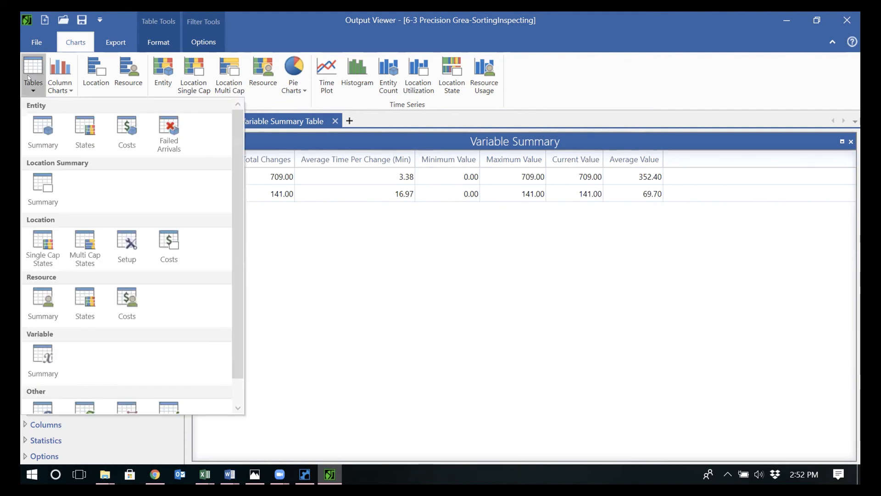
pyautogui.click(80, 411)
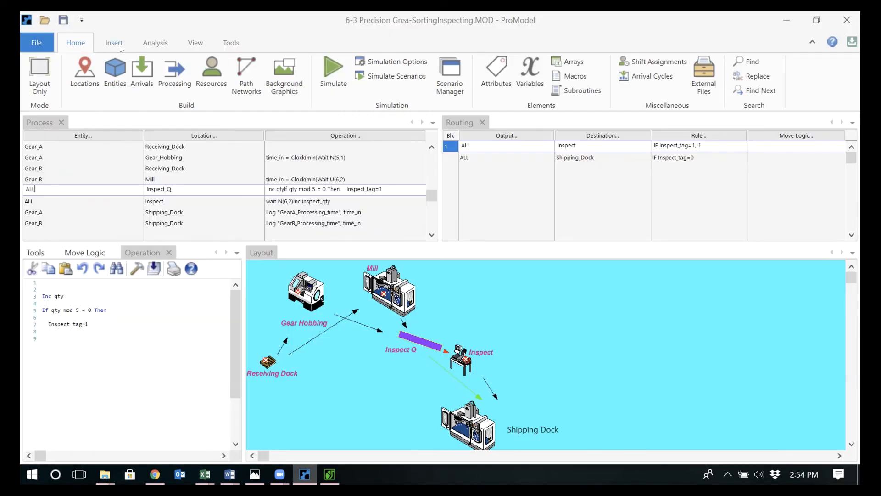
# Save the model in the Week 6 folder under the new name 6-3 Precision Grea-SortingInspecting-V2.MOD
pyautogui.click(36, 43)
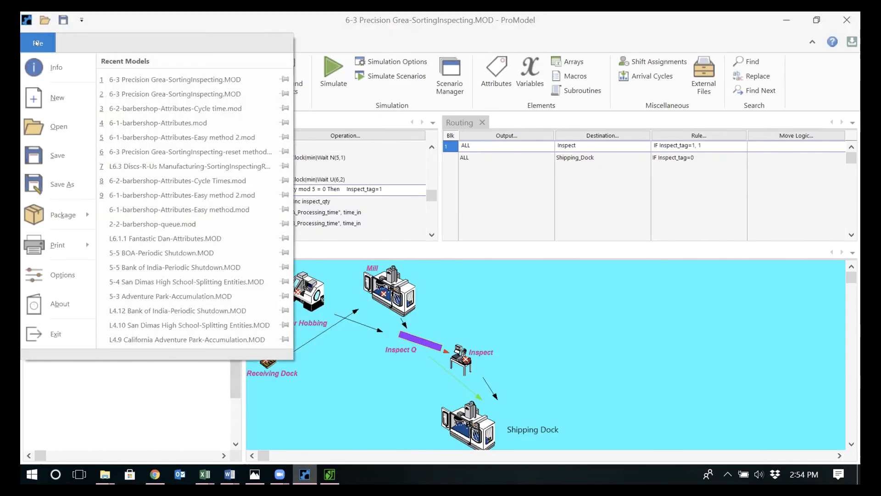
pyautogui.click(56, 186)
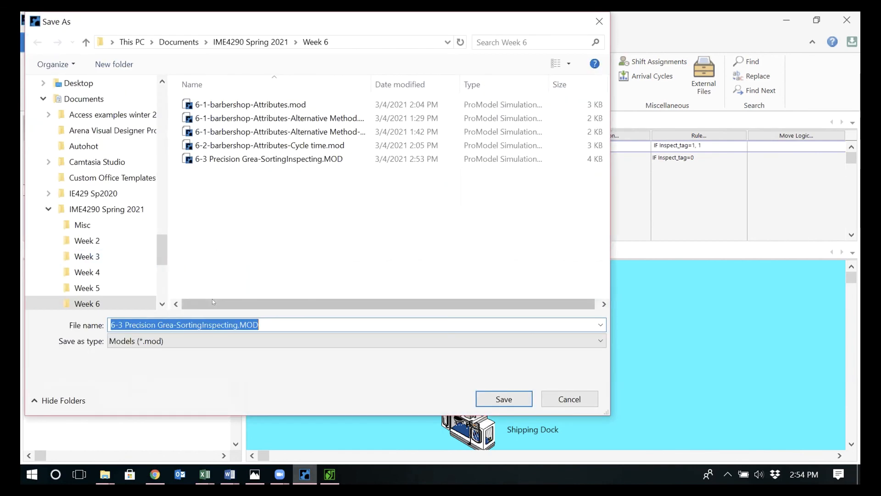
pyautogui.click(235, 318)
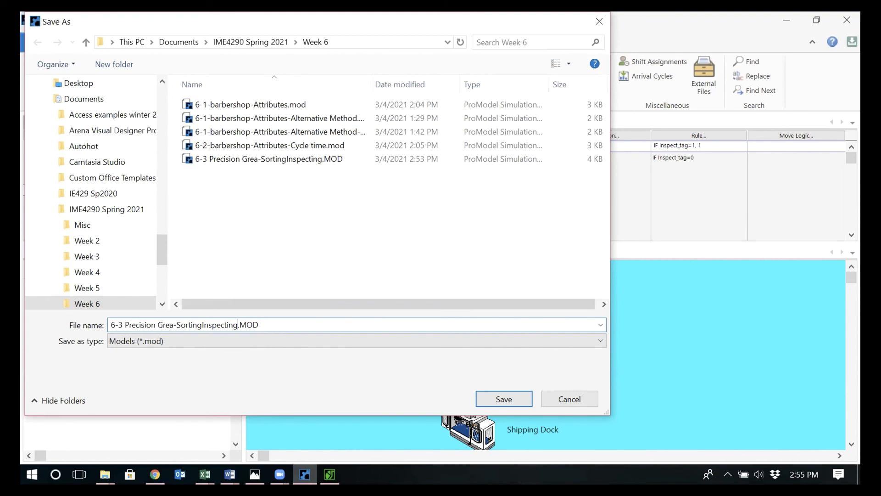
pyautogui.write('-V2')
pyautogui.press('Return')
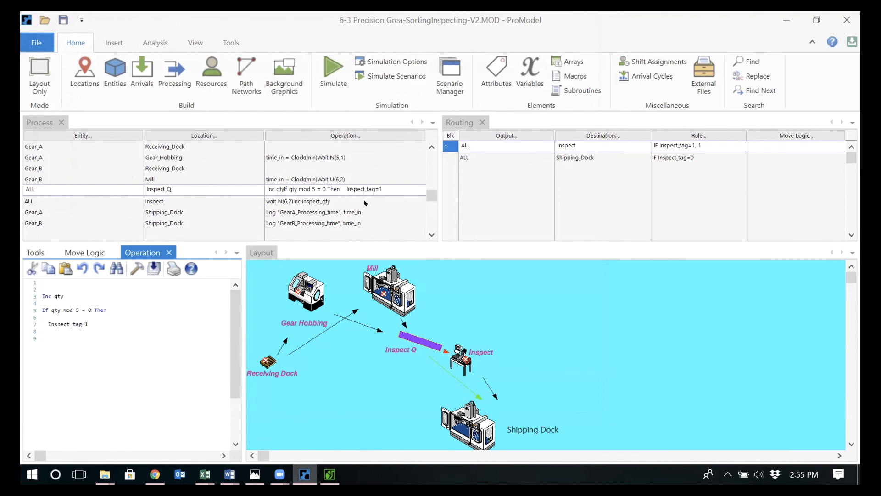
# Change the If condition in the operation logic of the ALL record at Inspect_Q to qty =5
pyautogui.click(156, 203)
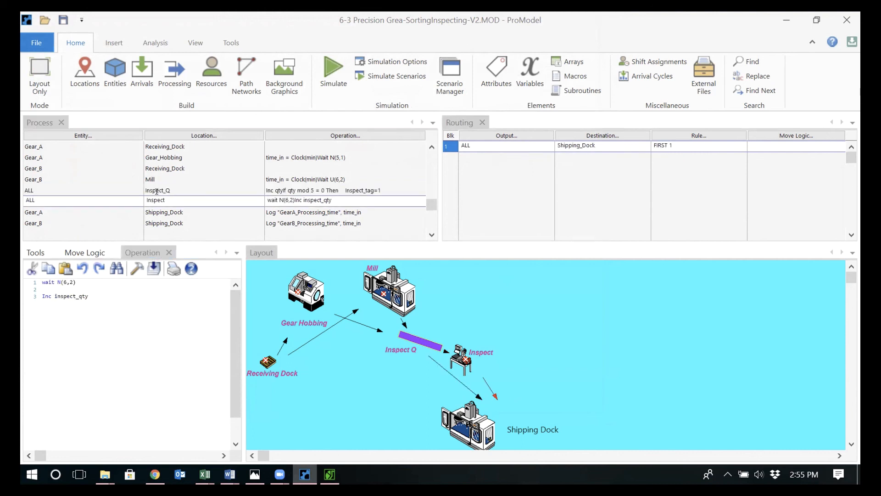
pyautogui.click(159, 190)
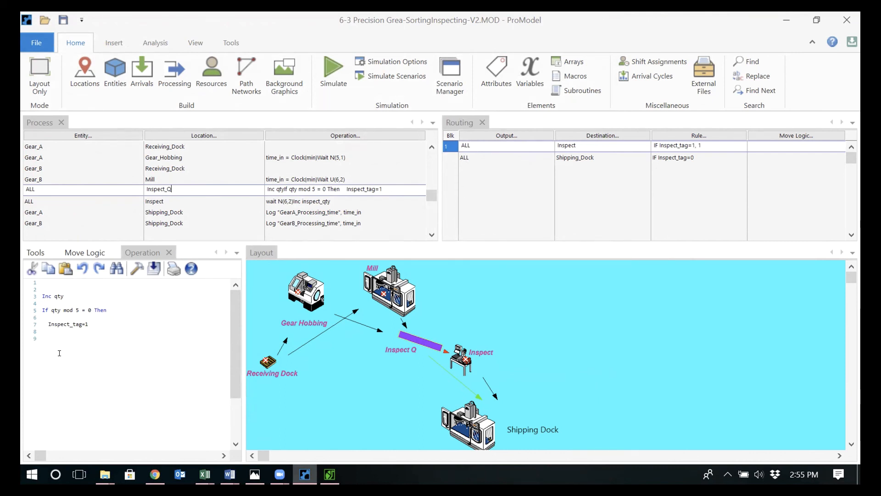
pyautogui.click(59, 306)
pyautogui.press('BackSpace')
pyautogui.press('BackSpace')
pyautogui.press('BackSpace')
pyautogui.press('BackSpace')
pyautogui.press('BackSpace')
pyautogui.press('BackSpace')
pyautogui.press('BackSpace')
pyautogui.press('BackSpace')
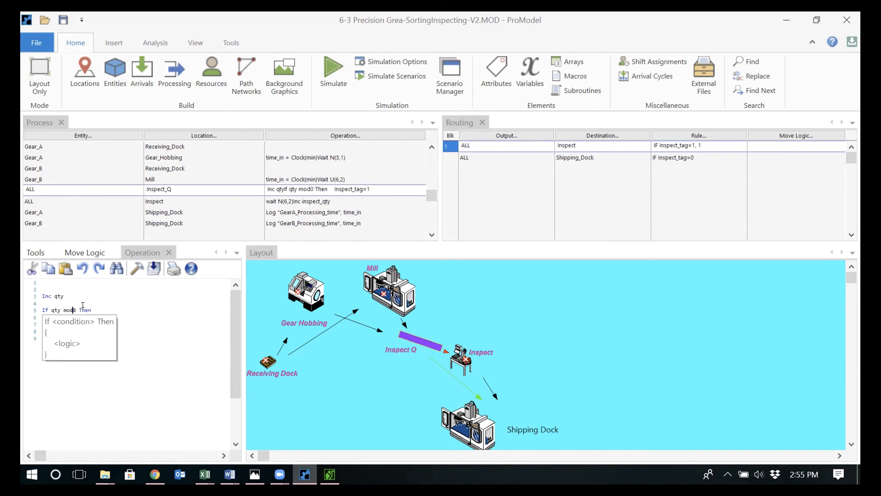
pyautogui.write('=5')
pyautogui.press('Delete')
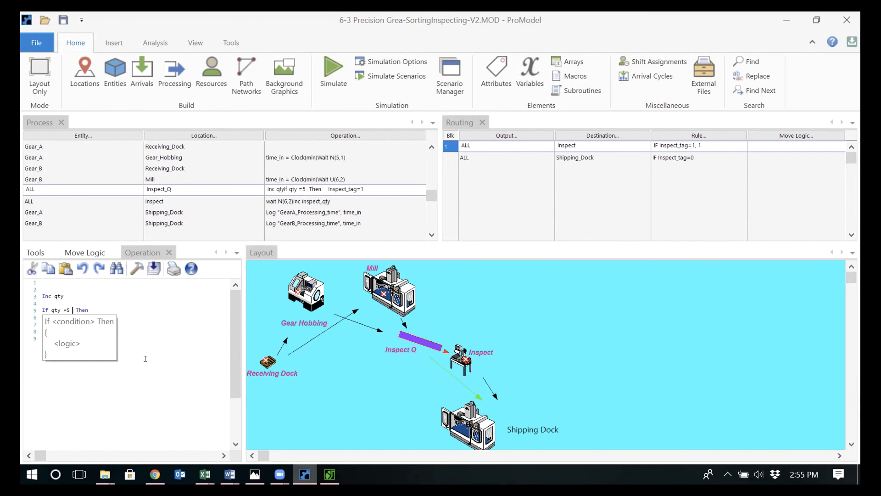
pyautogui.click(143, 353)
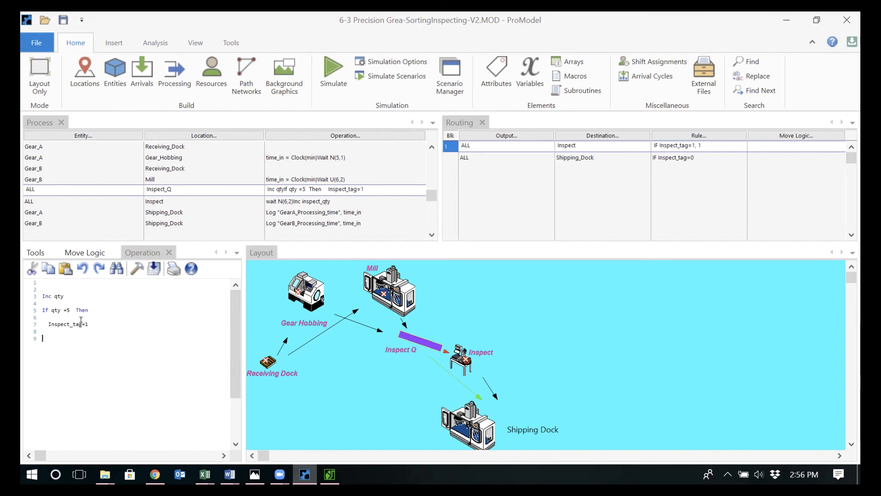
pyautogui.rightClick(412, 330)
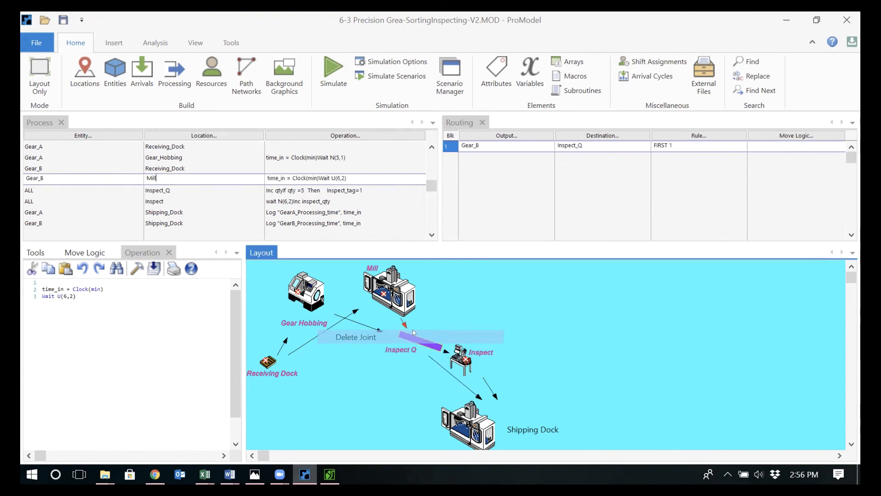
pyautogui.click(416, 339)
pyautogui.click(40, 311)
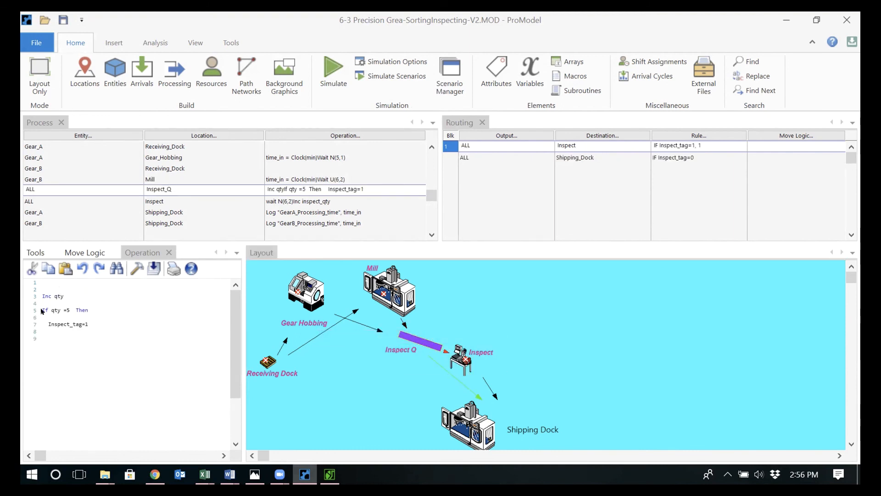
pyautogui.doubleClick(45, 310)
pyautogui.click(96, 310)
pyautogui.moveTo(82, 310); pyautogui.dragTo(42, 311)
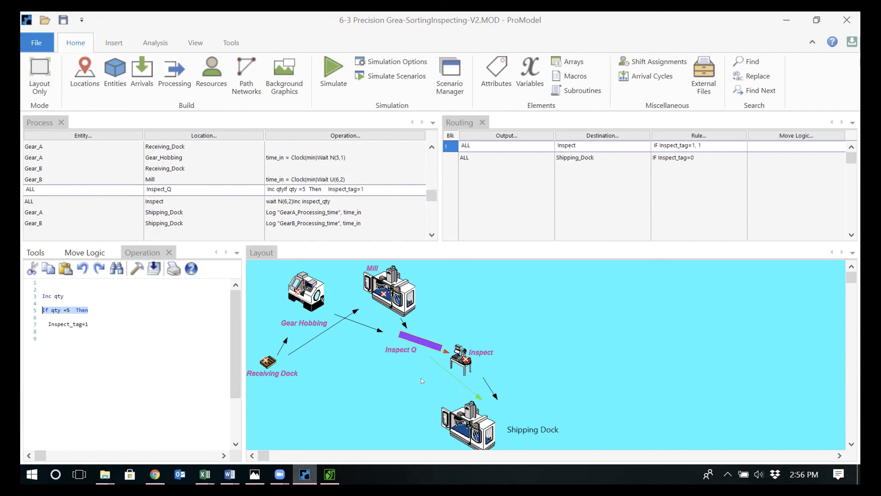
# Add the statement qty=0 on a new line below Inspect_tag=1 in the Inspect_Q operation logic
pyautogui.click(146, 330)
pyautogui.press('Return')
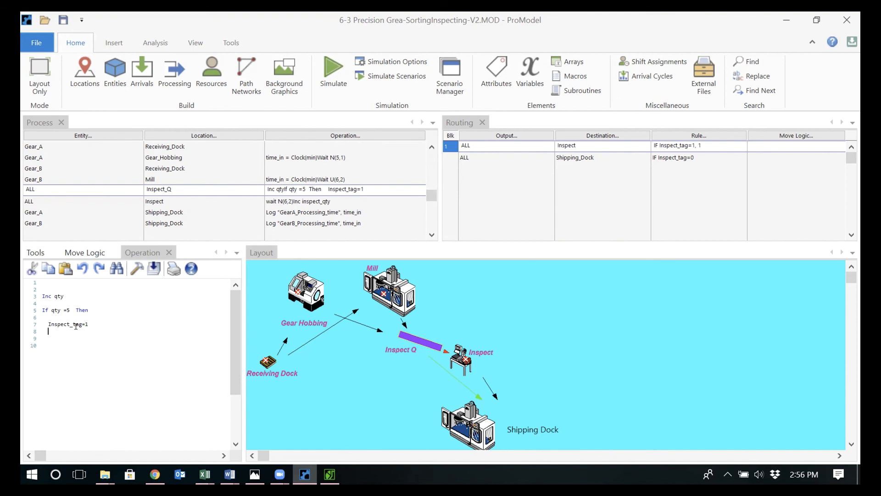
pyautogui.write('q')
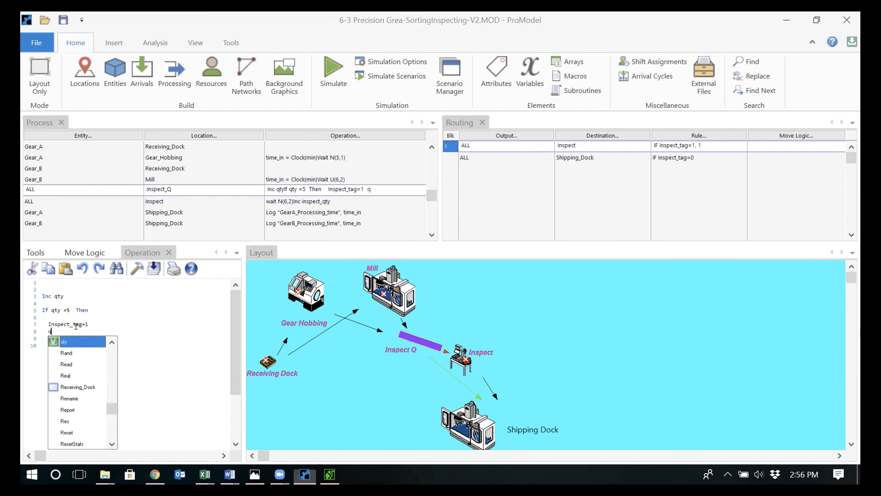
pyautogui.write('ty=0')
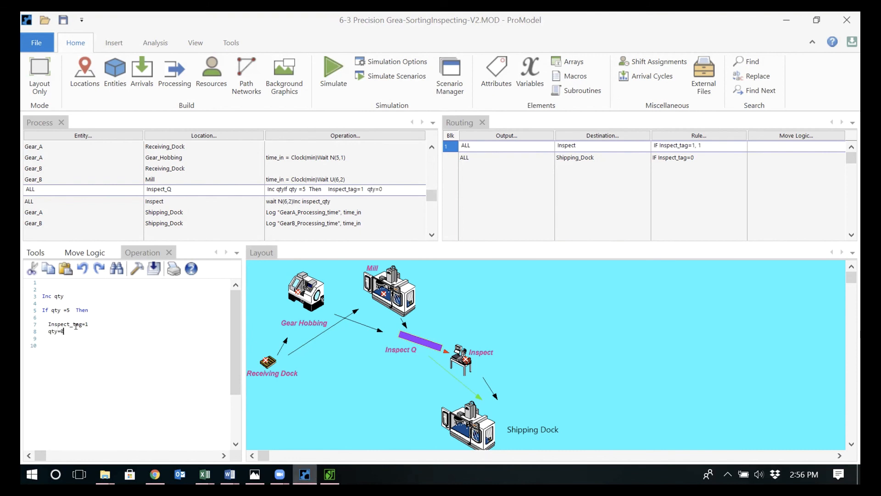
pyautogui.click(74, 347)
# Try adding curly braces to the If block and separate qty=0 from Inspect_tag=1 with blank lines
pyautogui.moveTo(38, 304); pyautogui.dragTo(95, 304)
pyautogui.click(67, 339)
pyautogui.click(52, 325)
pyautogui.write('{')
pyautogui.press('Return')
pyautogui.write('}')
pyautogui.press('BackSpace')
pyautogui.press('BackSpace')
pyautogui.press('Return')
pyautogui.press('Return')
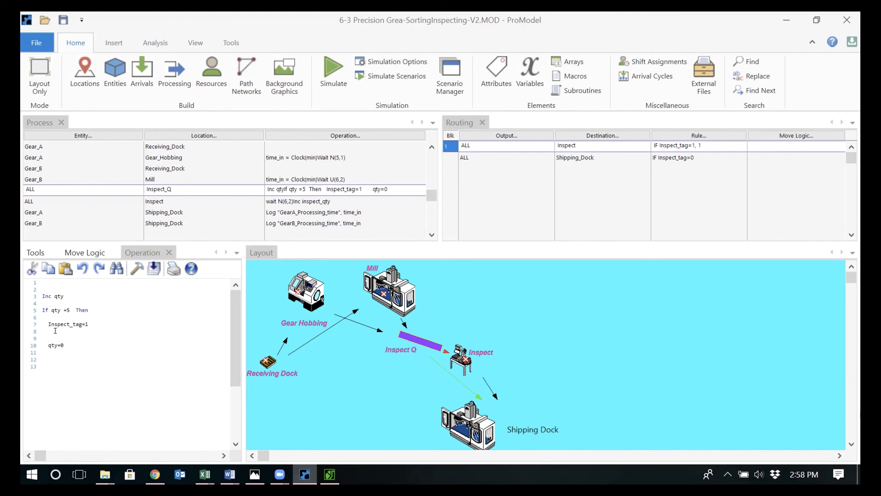
# Examine which statements the If qty =5 condition governs, comparing Inspect_tag=1 with the separated qty=0 line
pyautogui.moveTo(44, 319)
pyautogui.mouseDown()
pyautogui.moveTo(88, 322)
pyautogui.moveTo(59, 324)
pyautogui.moveTo(42, 308)
pyautogui.mouseUp()
pyautogui.click(88, 321)
pyautogui.click(57, 324)
pyautogui.moveTo(64, 345); pyautogui.dragTo(45, 346)
pyautogui.click(79, 367)
pyautogui.click(40, 309)
pyautogui.moveTo(41, 309); pyautogui.dragTo(89, 325)
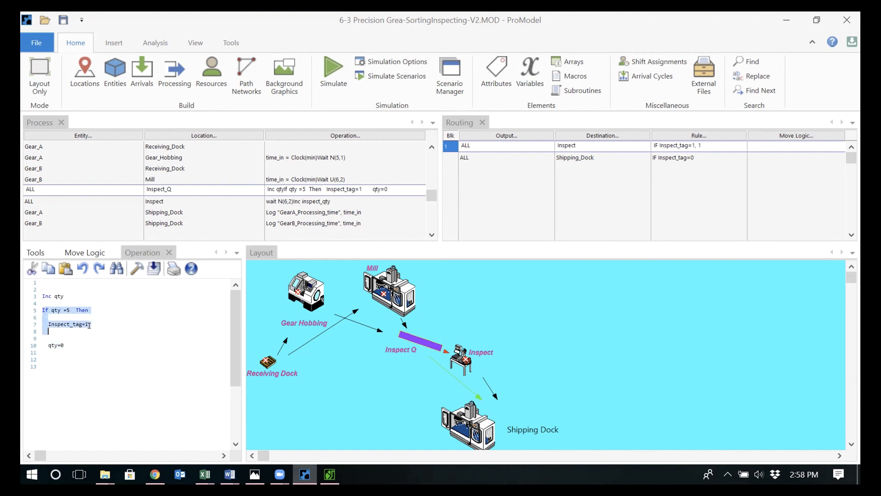
pyautogui.click(72, 344)
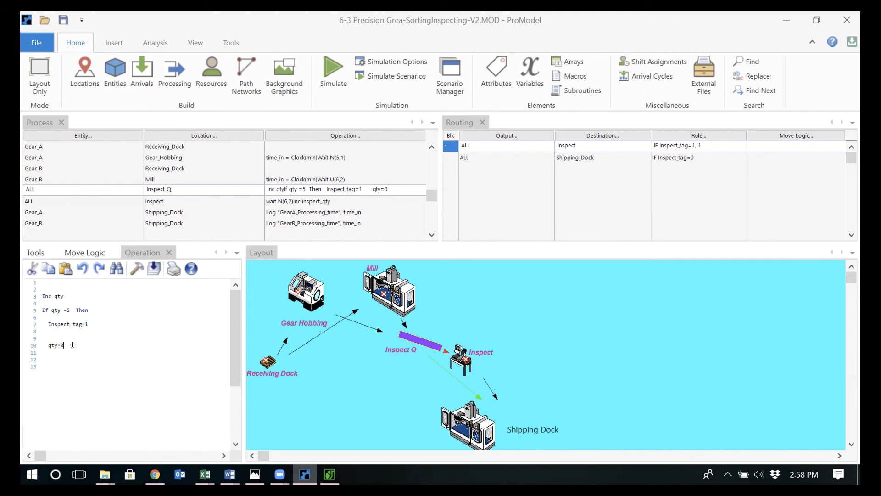
pyautogui.moveTo(72, 345); pyautogui.dragTo(45, 345)
pyautogui.click(45, 345)
pyautogui.tripleClick(75, 310)
# Remove the blank lines between Inspect_tag=1 and qty=0 and insert an opening curly brace below the If condition
pyautogui.click(54, 318)
pyautogui.moveTo(49, 331)
pyautogui.mouseDown()
pyautogui.moveTo(57, 345)
pyautogui.moveTo(41, 339)
pyautogui.mouseUp()
pyautogui.press('BackSpace')
pyautogui.write('{')
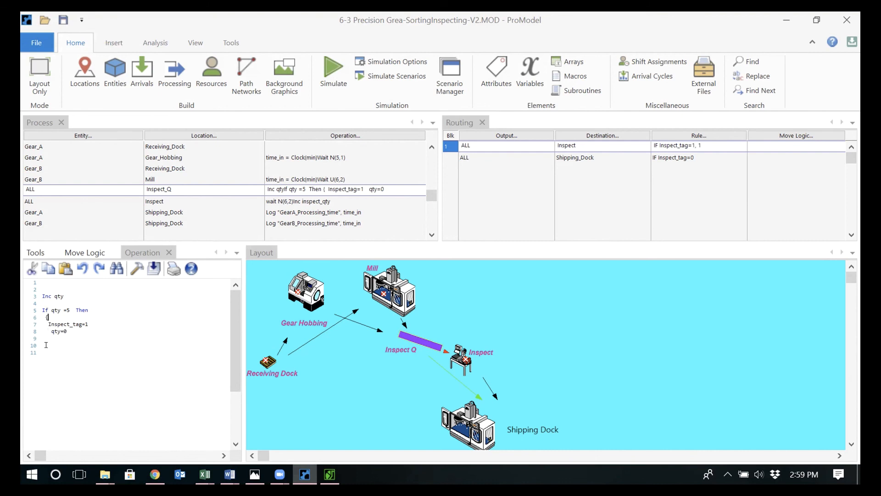
pyautogui.press('Up')
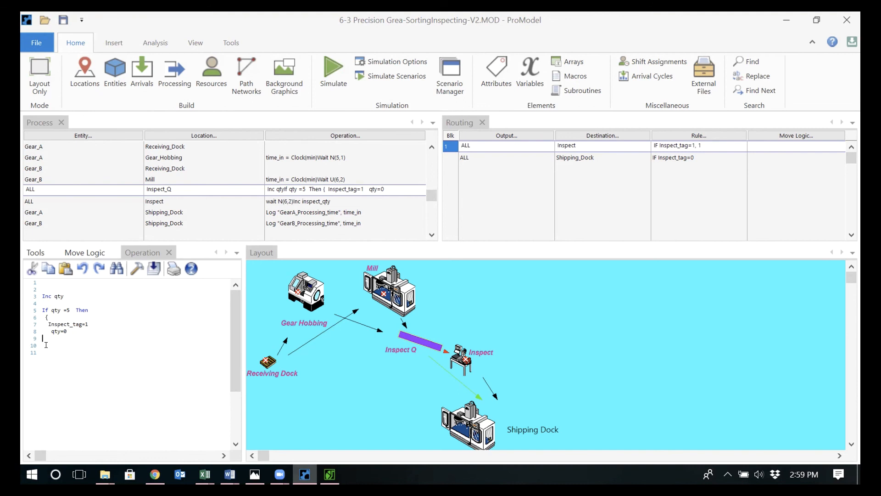